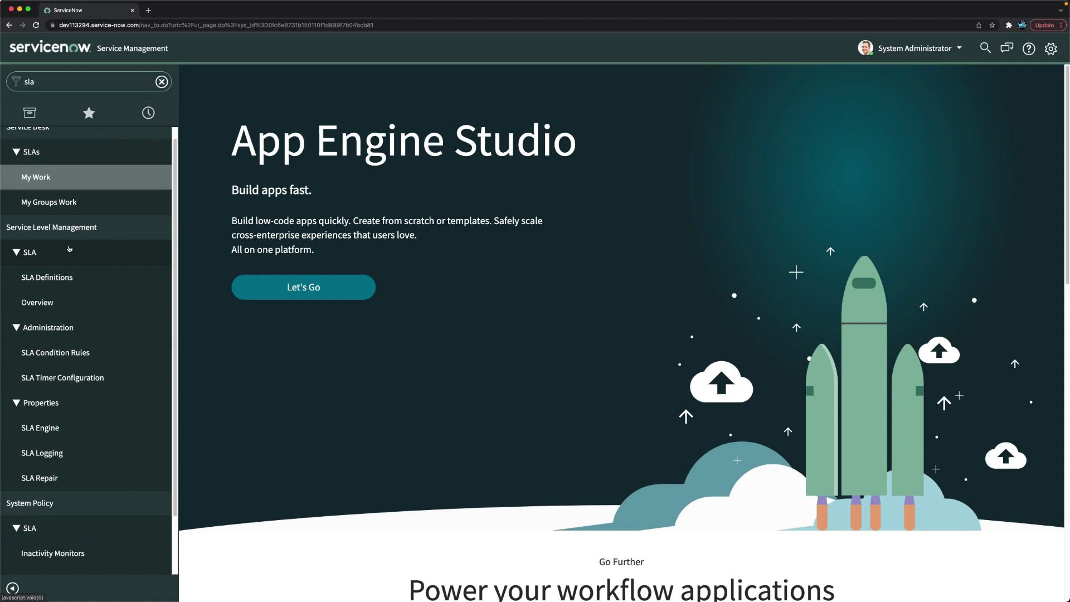
Open the list of SLA definitions and start a new SLA definition record
left_click(50, 283)
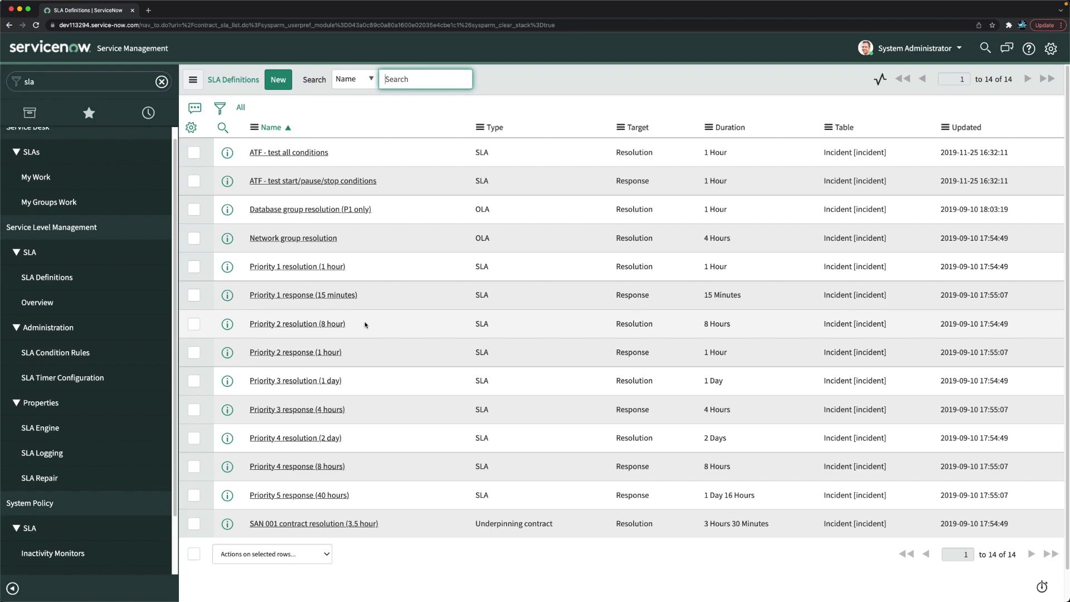
left_click(532, 87)
left_click(277, 87)
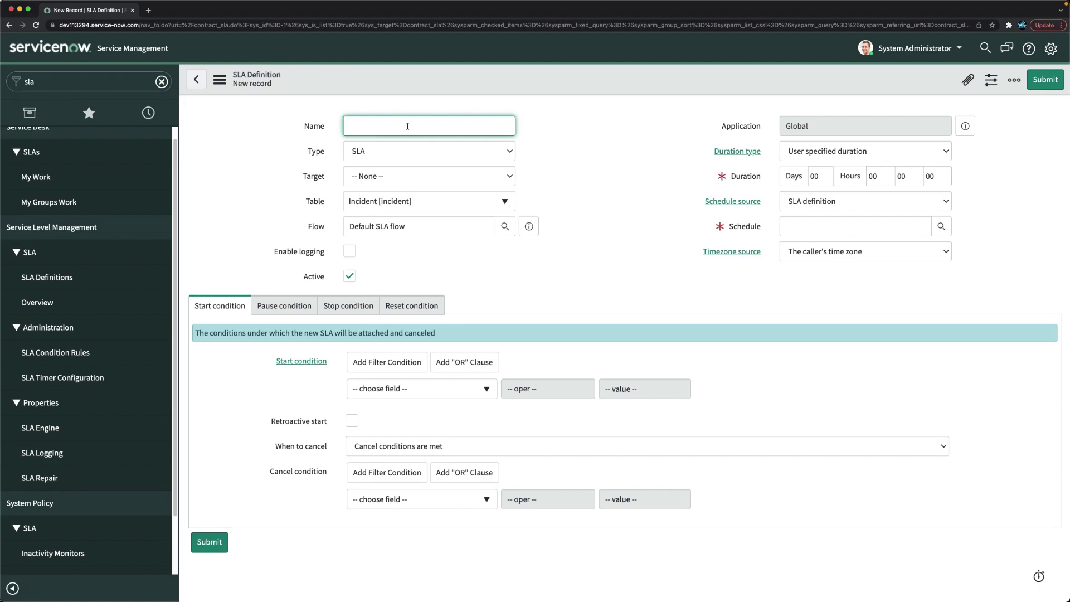
Name the new SLA definition "Service Desk Response" and set its target to Response
type("Servuce")
key("BackSpace")
key("BackSpace")
key("BackSpace")
type("ice Desk Response SLA")
key("BackSpace")
key("BackSpace")
key("BackSpace")
key("Tab")
key("Tab")
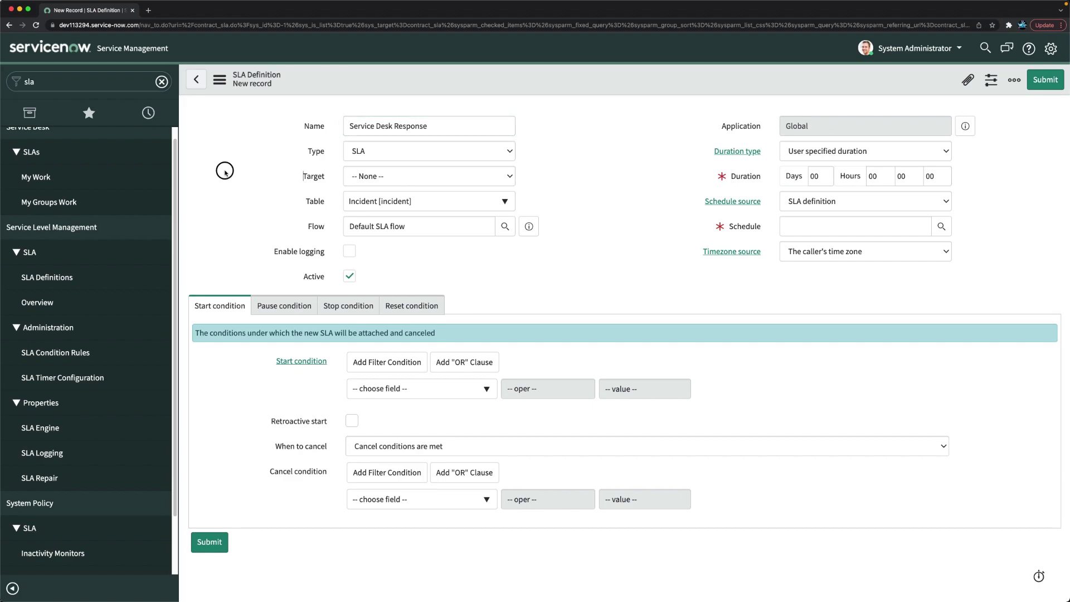
left_click(369, 174)
left_click(368, 191)
Set the SLA duration to 5 minutes and choose the 24 x 7 schedule
left_click(940, 180)
left_click(903, 176)
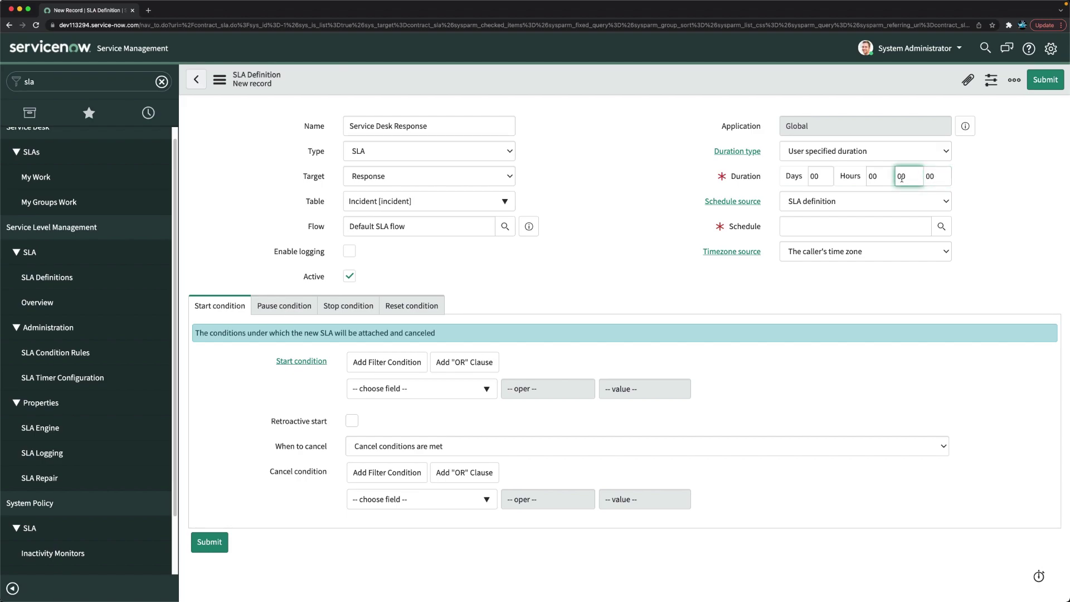
key("BackSpace")
type("5")
left_click(617, 219)
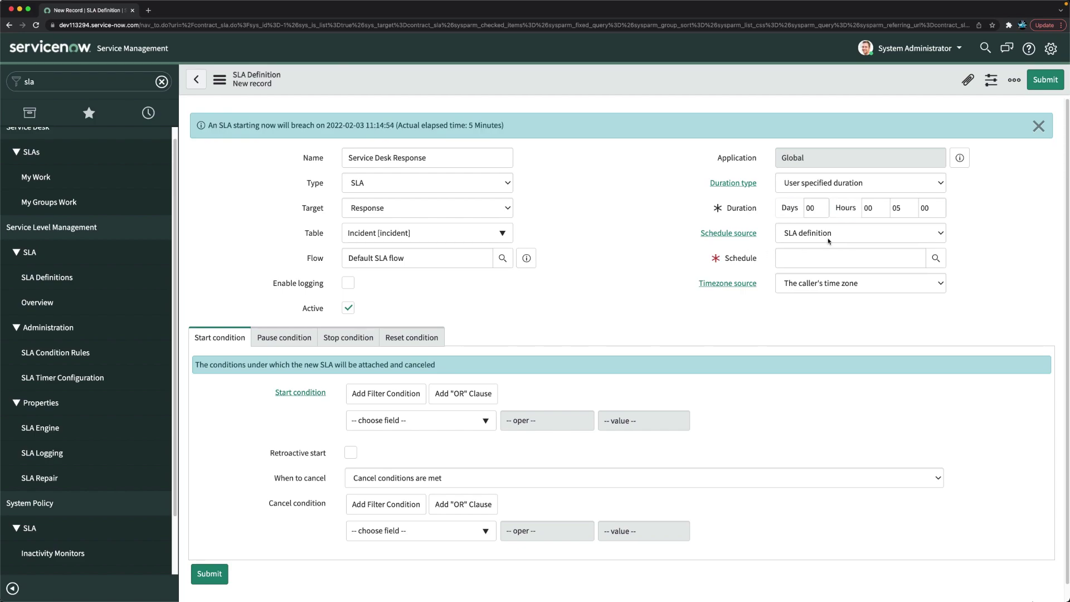
left_click(936, 260)
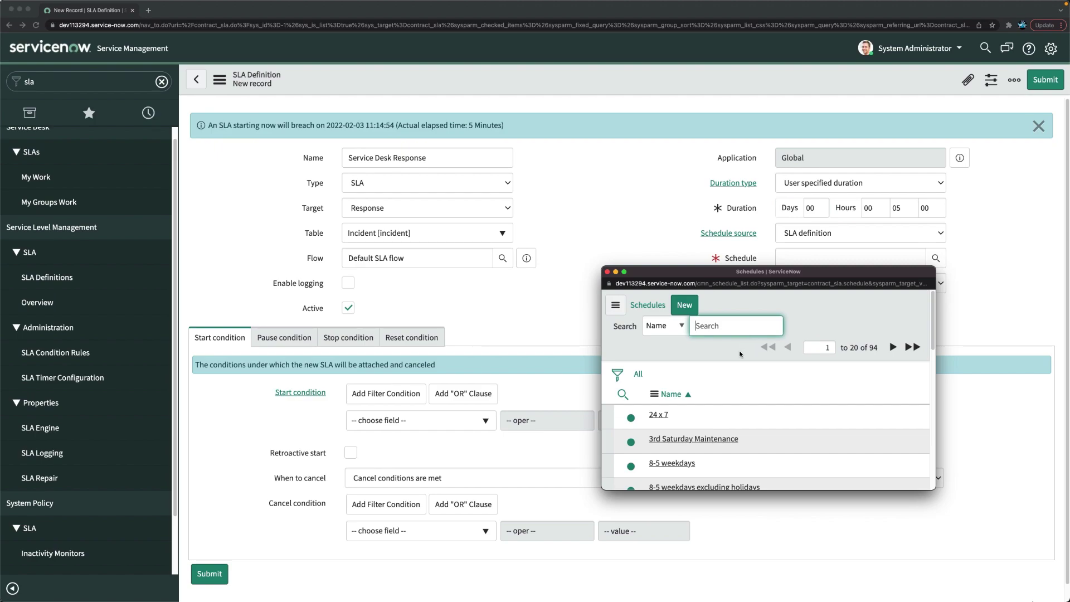
left_click(657, 415)
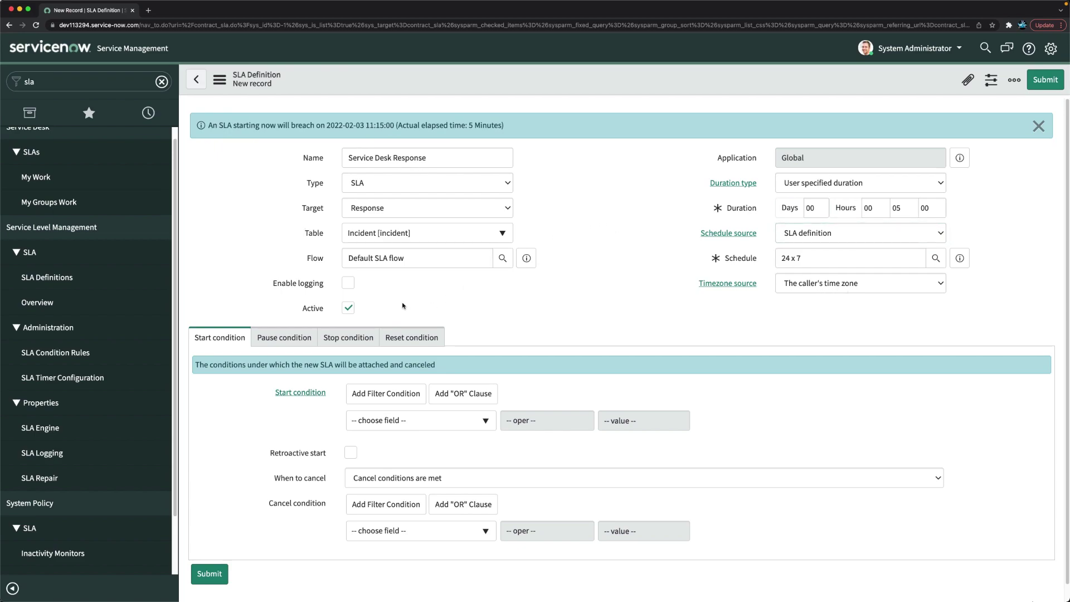
Set the SLA's start condition to Assignment group is Service Desk
scroll(627, 288, "down", 1)
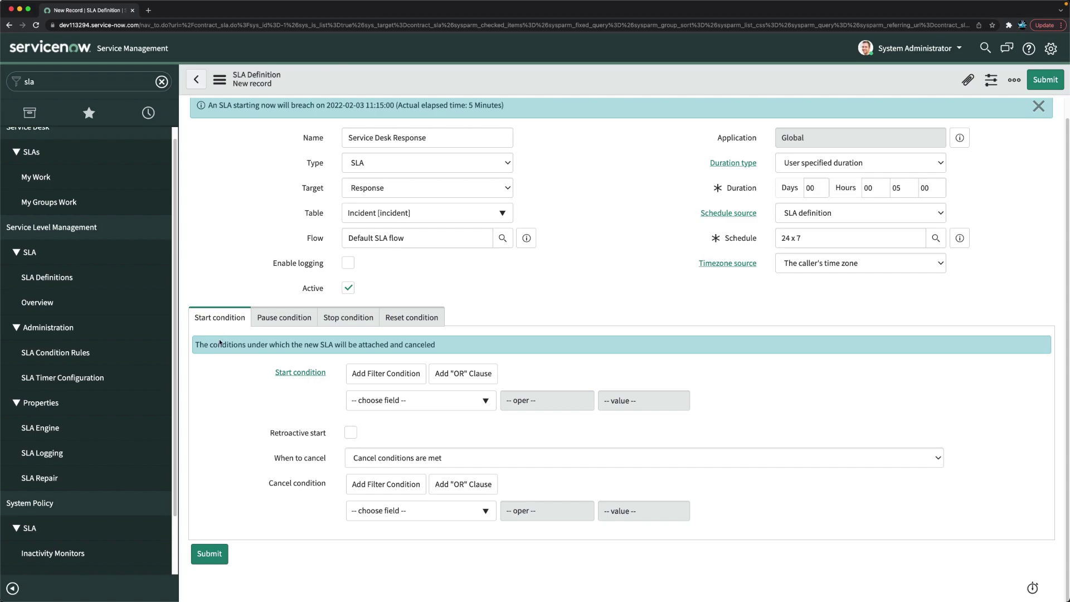
left_click(405, 403)
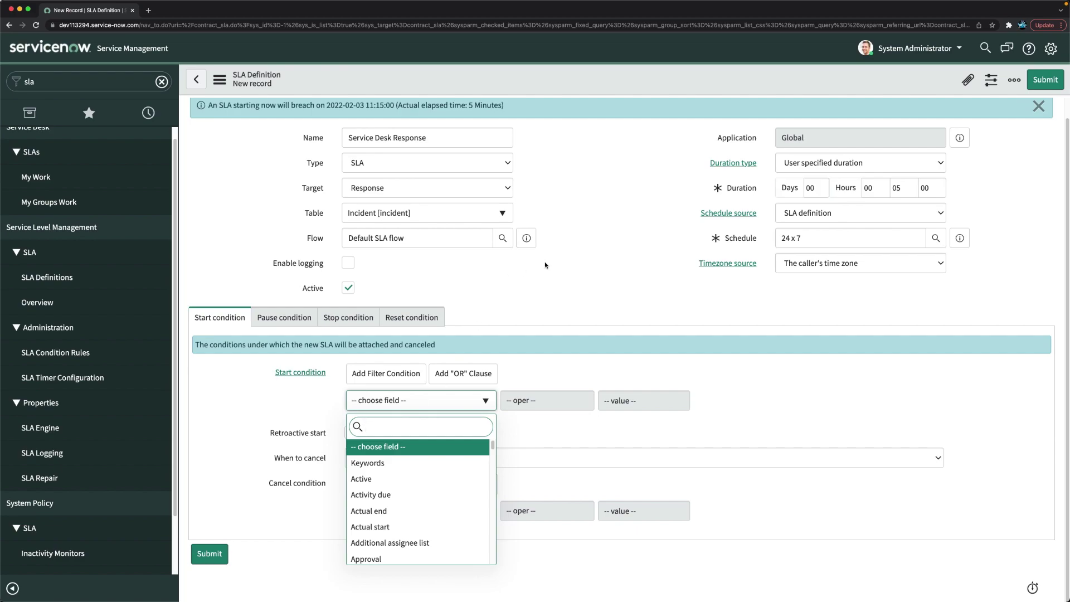
left_click(550, 286)
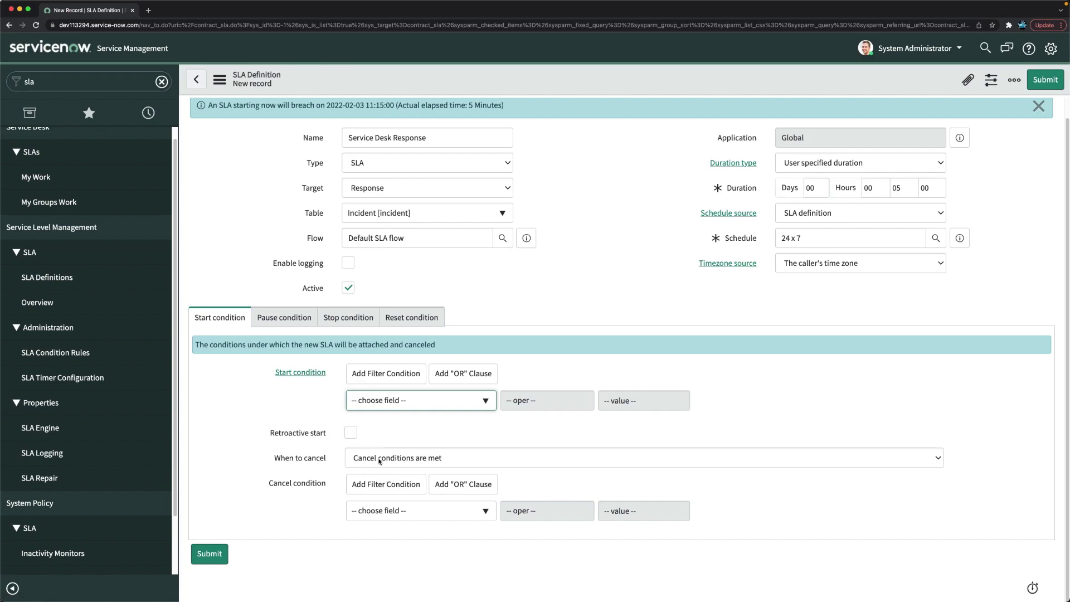
left_click(400, 407)
type("assi")
key("Down")
key("Down")
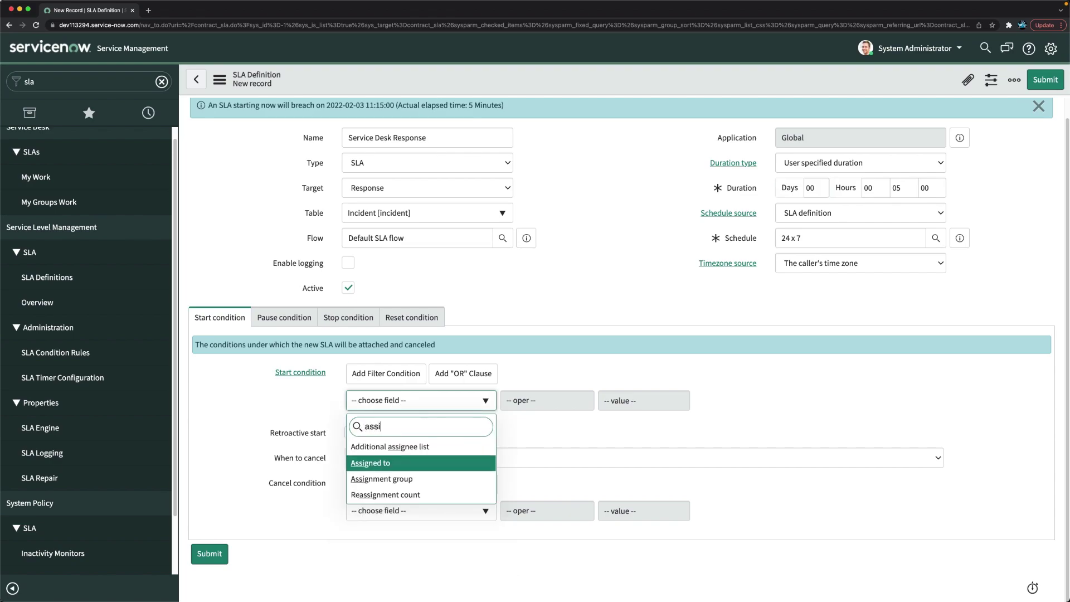
key("Return")
key("Tab")
key("space")
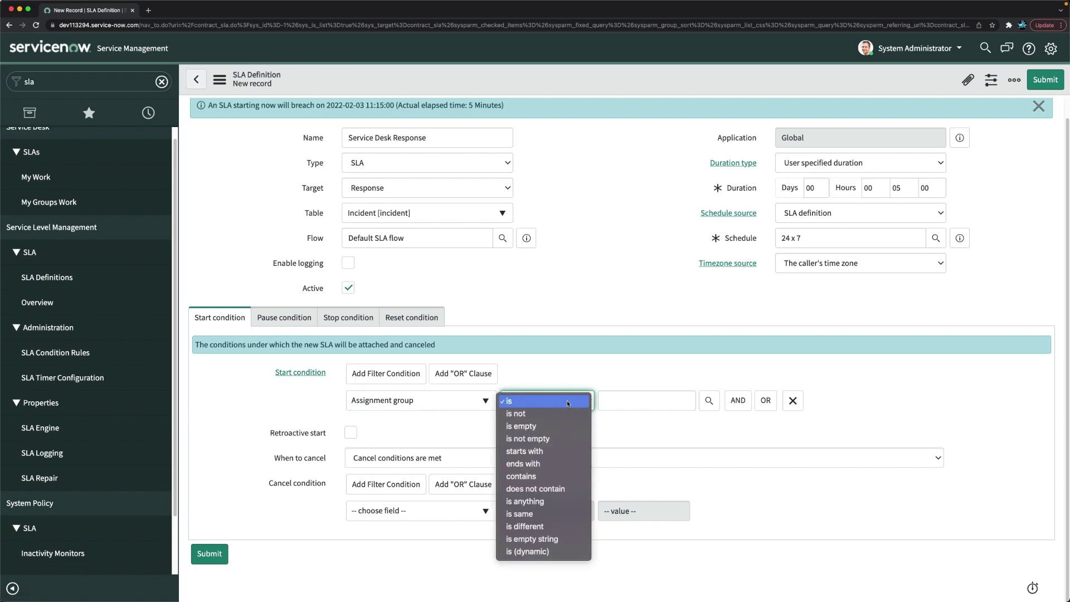
key("Return")
key("Tab")
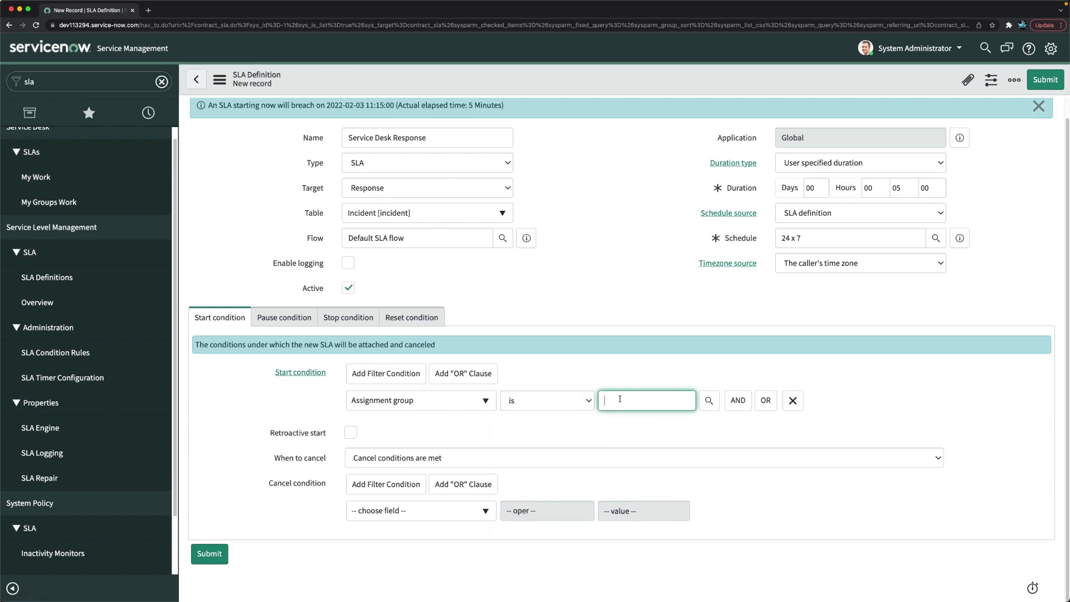
type("ser")
key("Return")
left_click(586, 264)
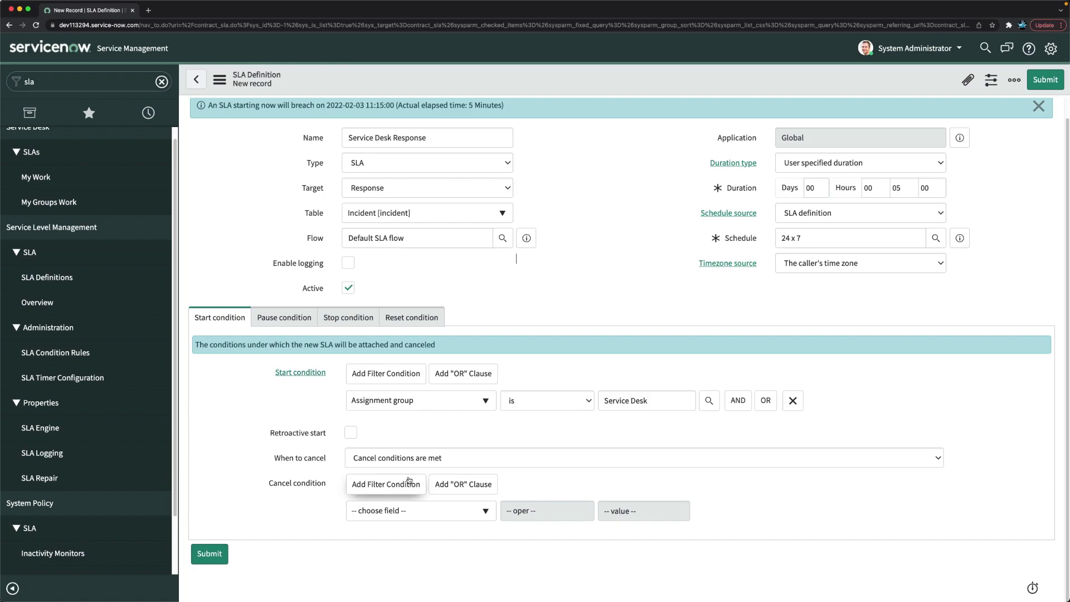
left_click(385, 511)
type("ass")
left_click(393, 474)
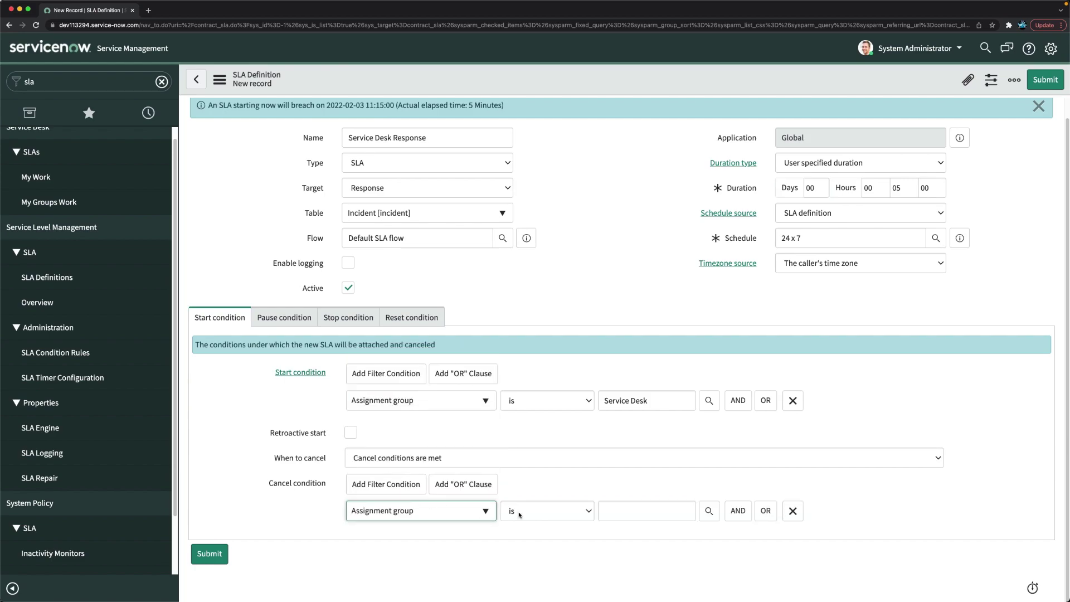
left_click(553, 514)
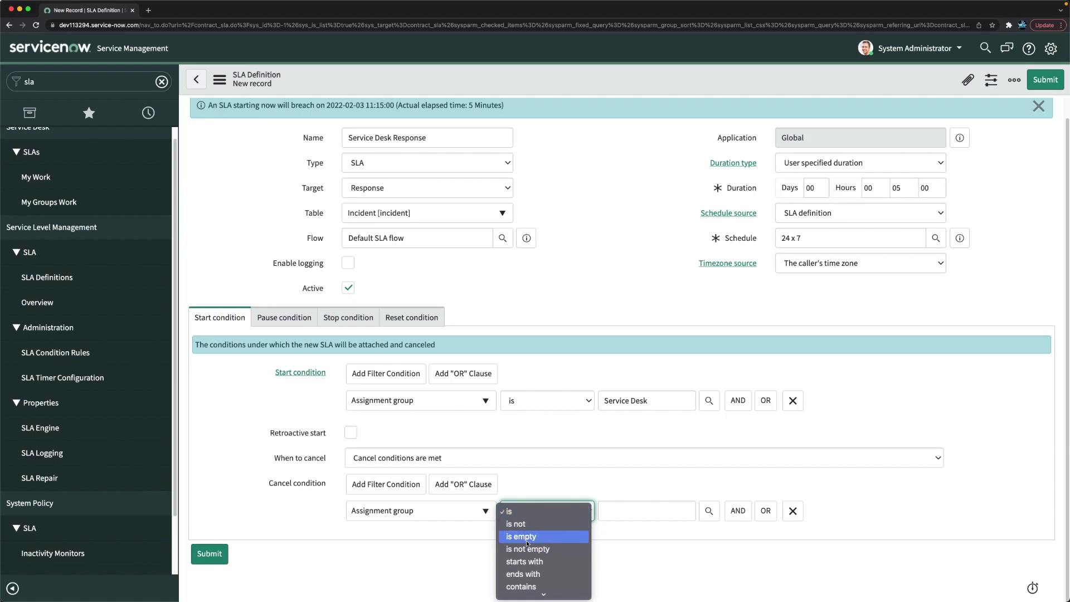
left_click(529, 524)
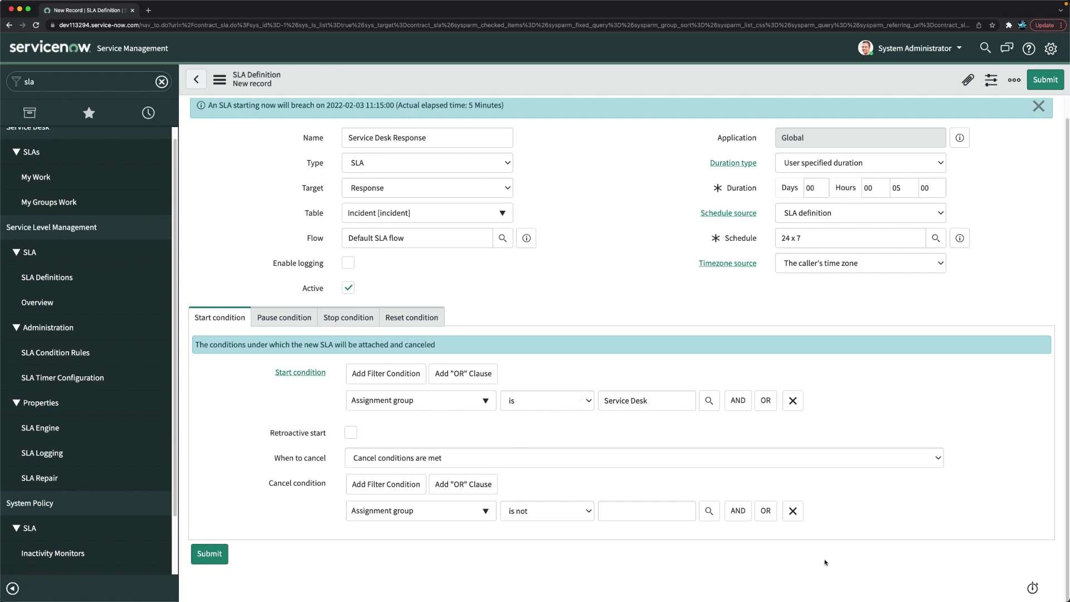
left_click(794, 512)
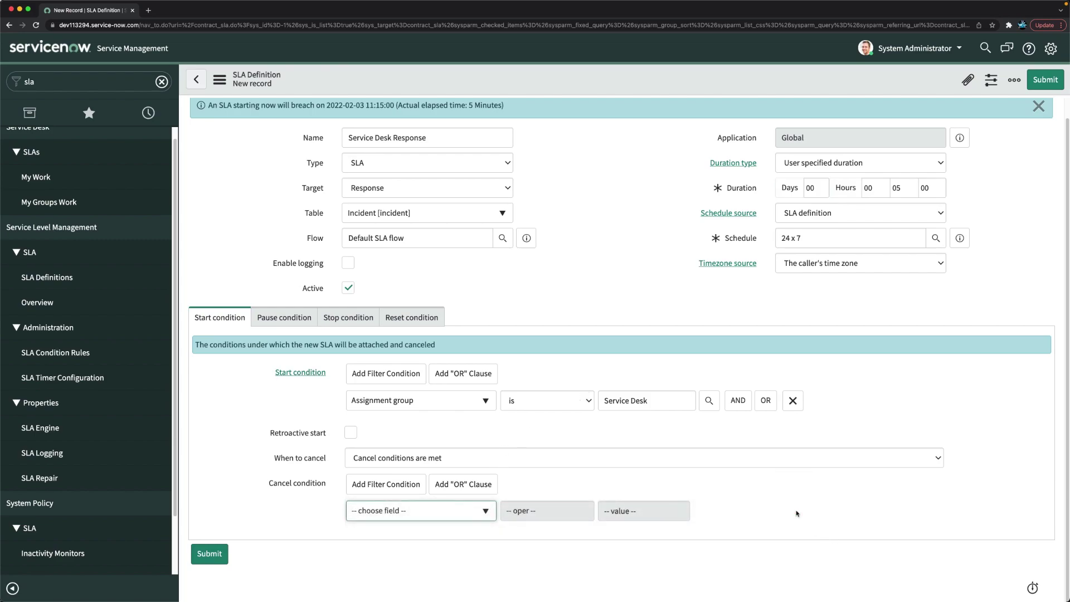
left_click(250, 461)
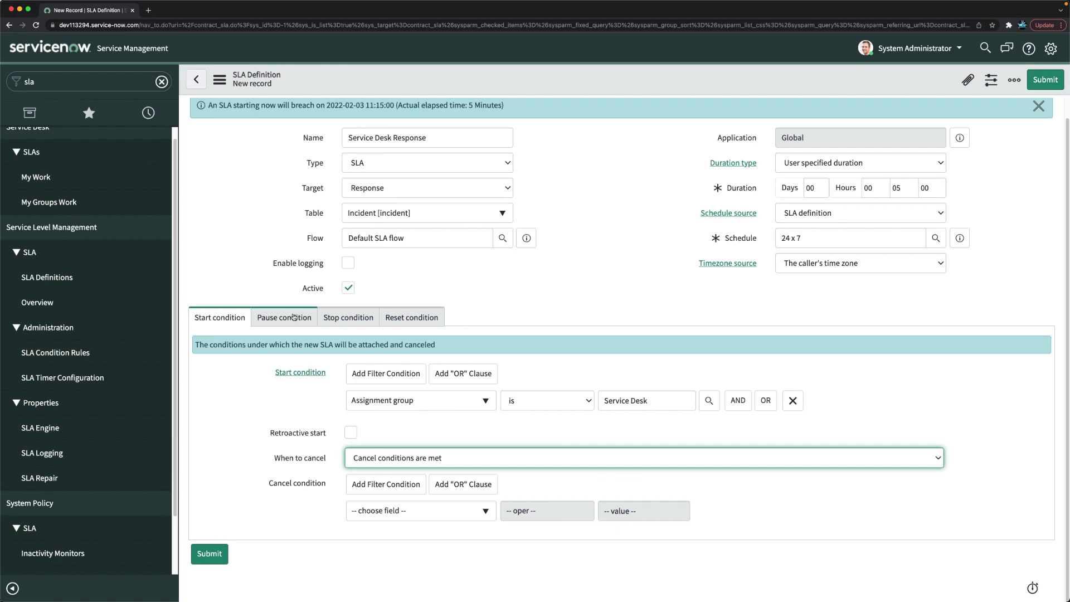
Set the SLA's stop condition to State is In Progress
left_click(346, 318)
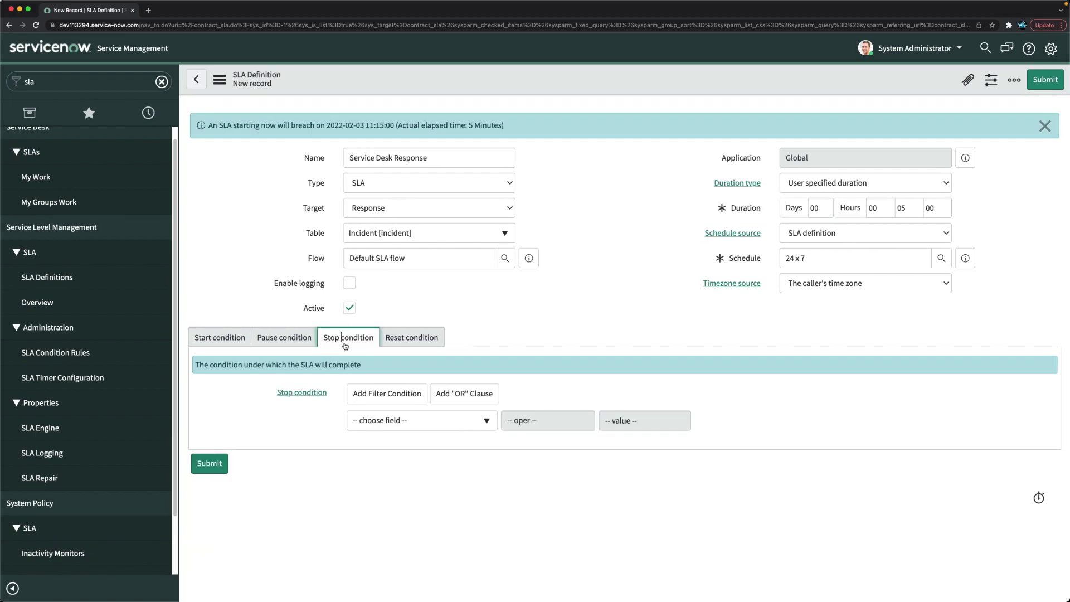
left_click(400, 425)
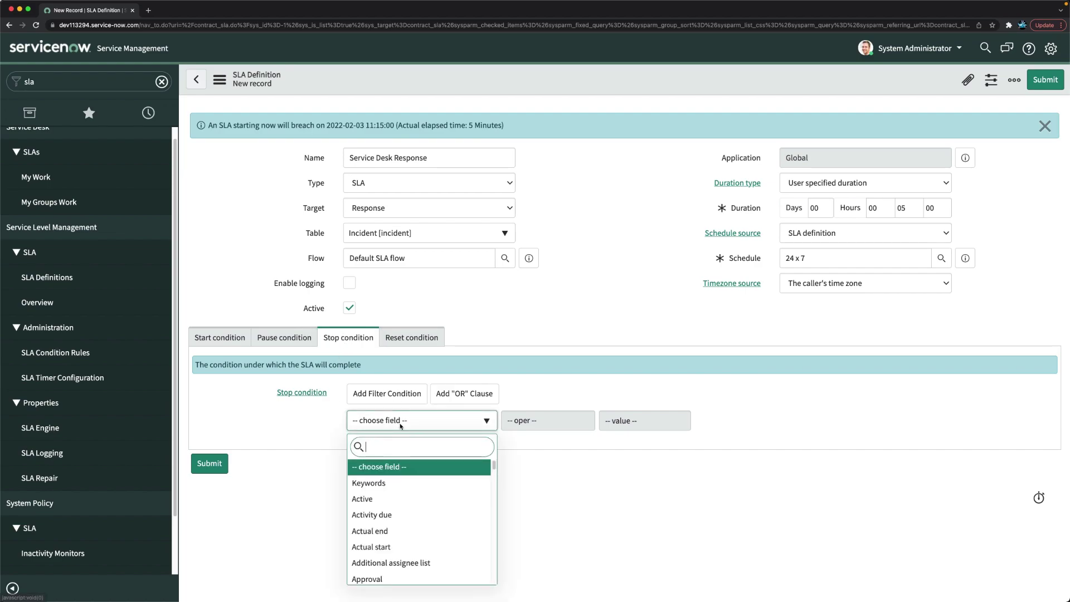
type("sta")
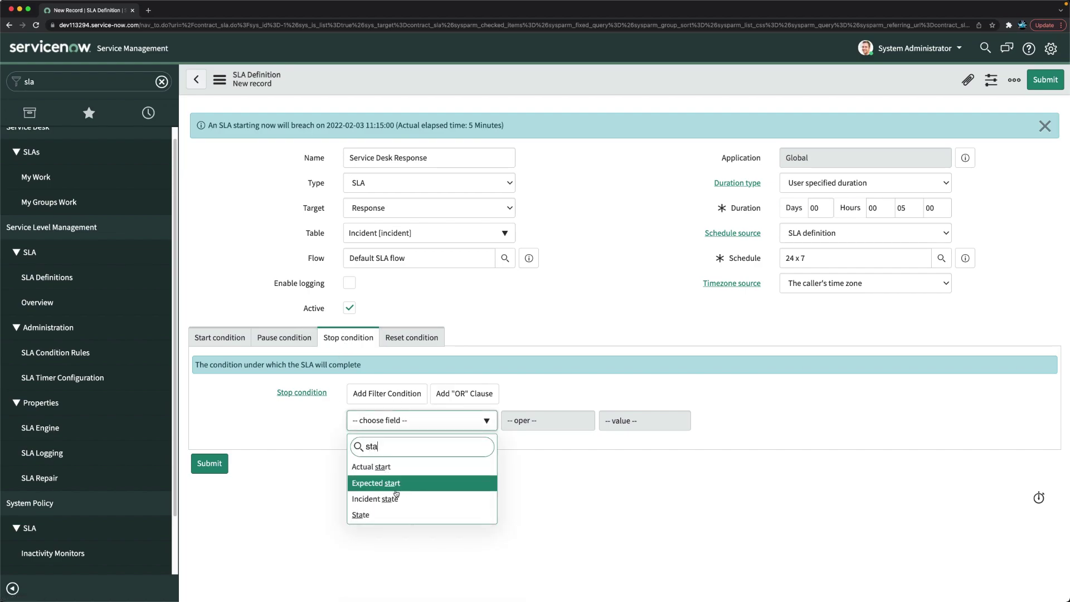
key("Return")
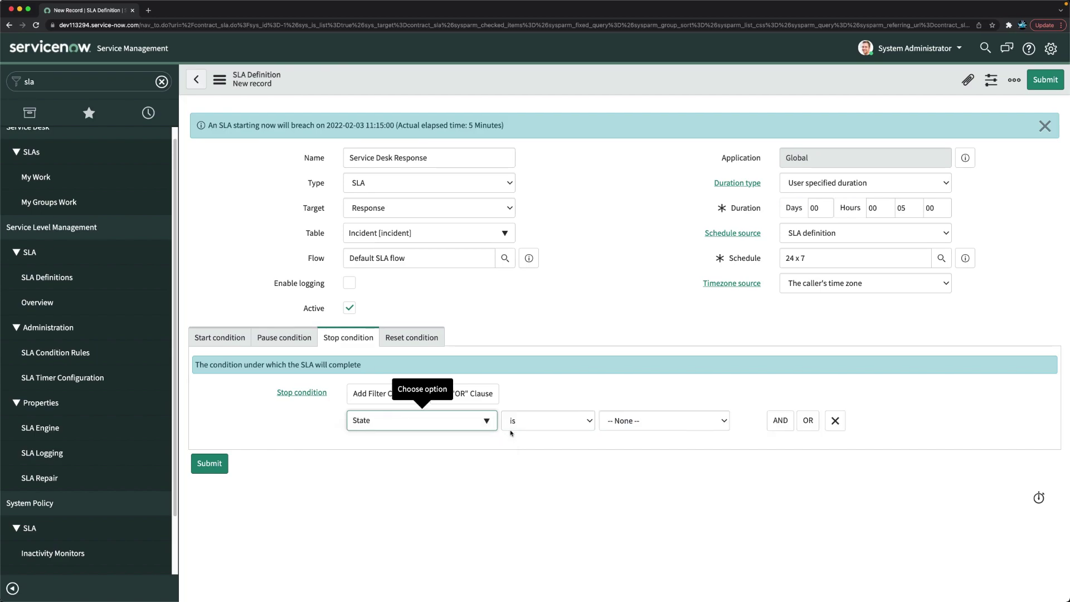
left_click(607, 426)
left_click(630, 451)
Add a second required stop condition: Assigned to is not empty
left_click(782, 422)
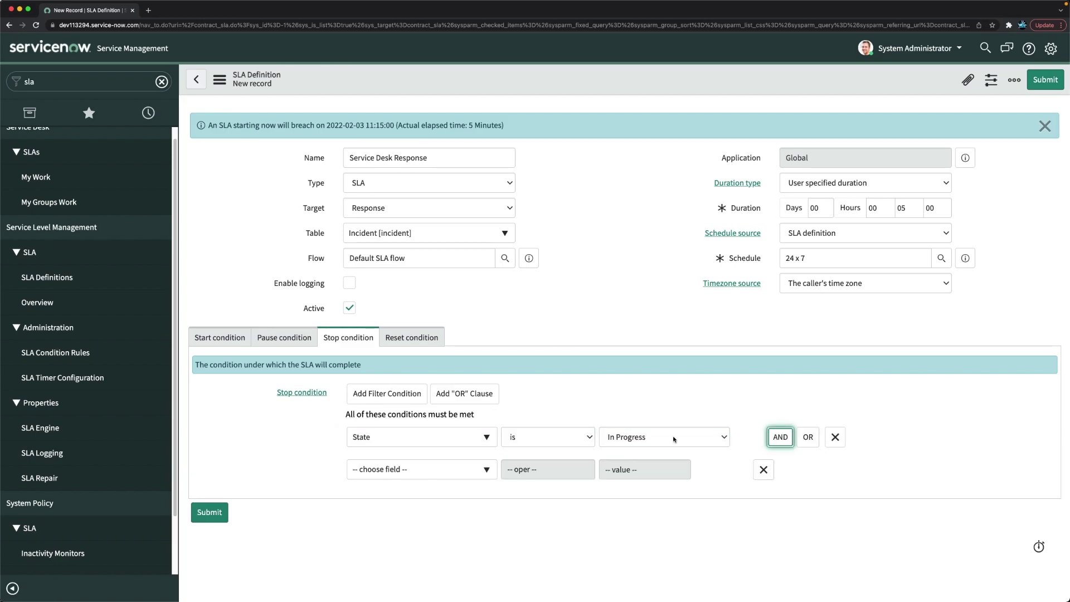
left_click(377, 469)
type("ass")
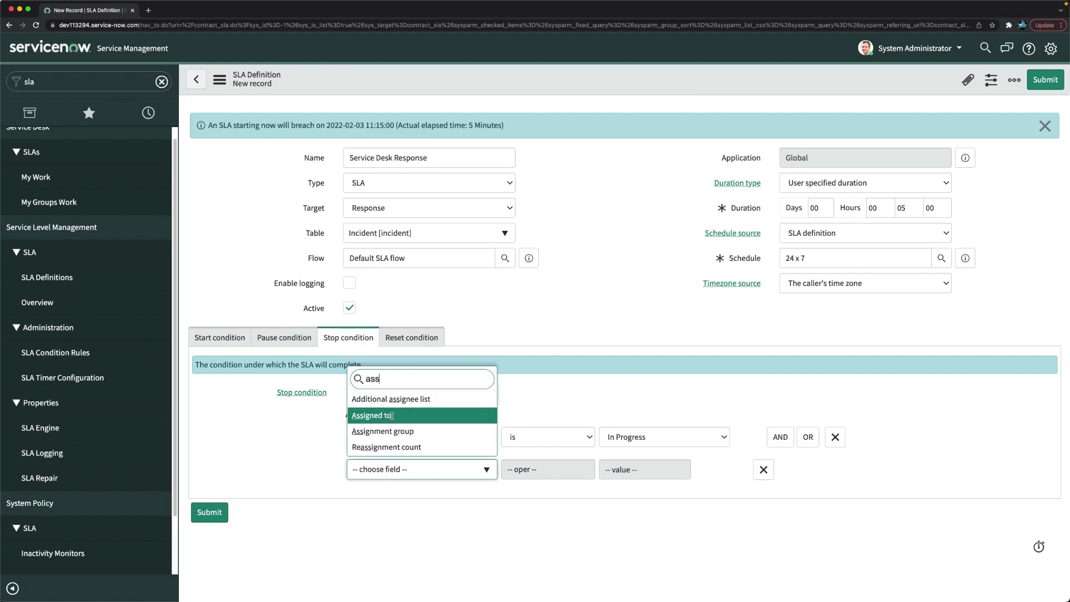
left_click(391, 415)
left_click(573, 471)
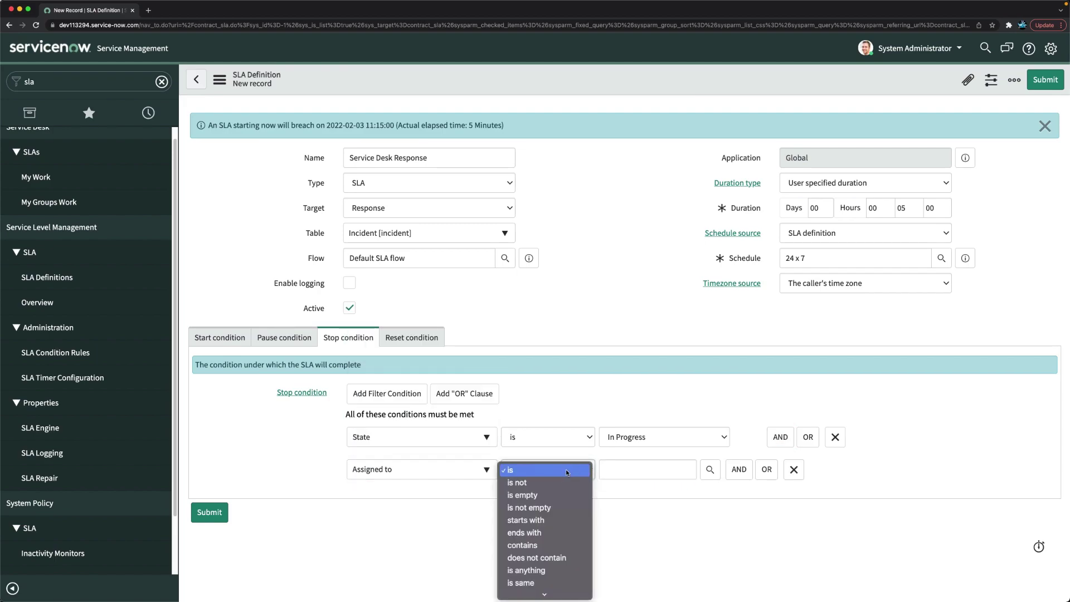
left_click(529, 483)
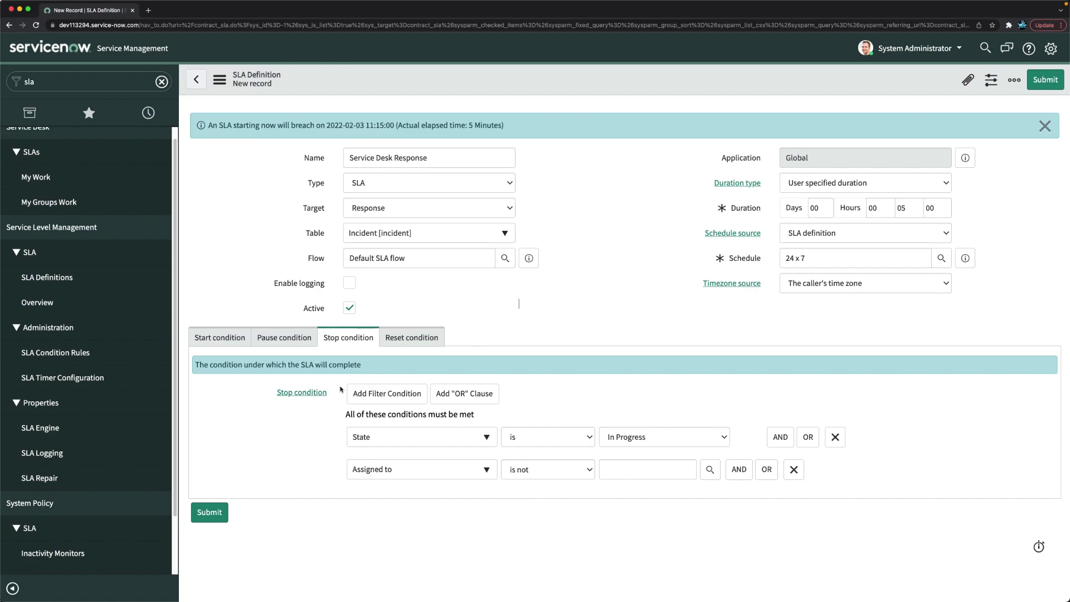
left_click(521, 471)
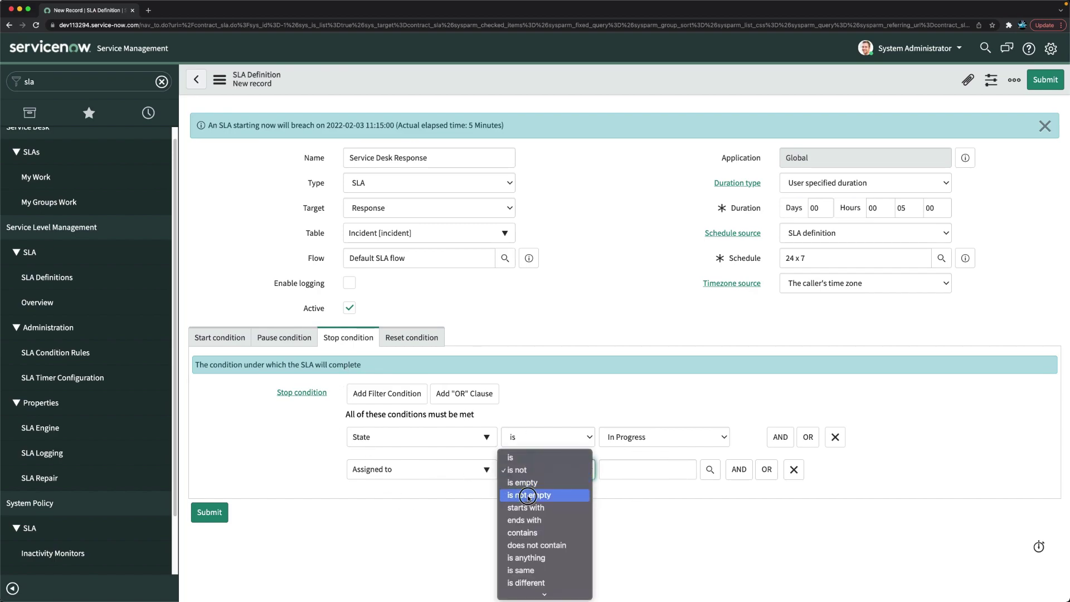
left_click(528, 496)
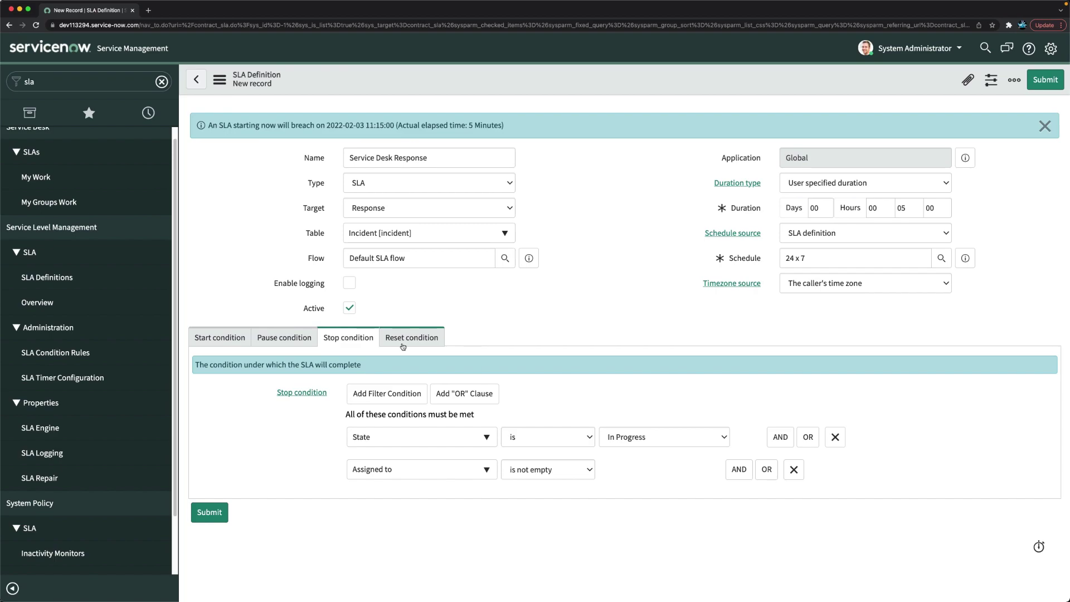
Review the start, stop and pause conditions, and save the SLA definition while keeping its record open
left_click(220, 337)
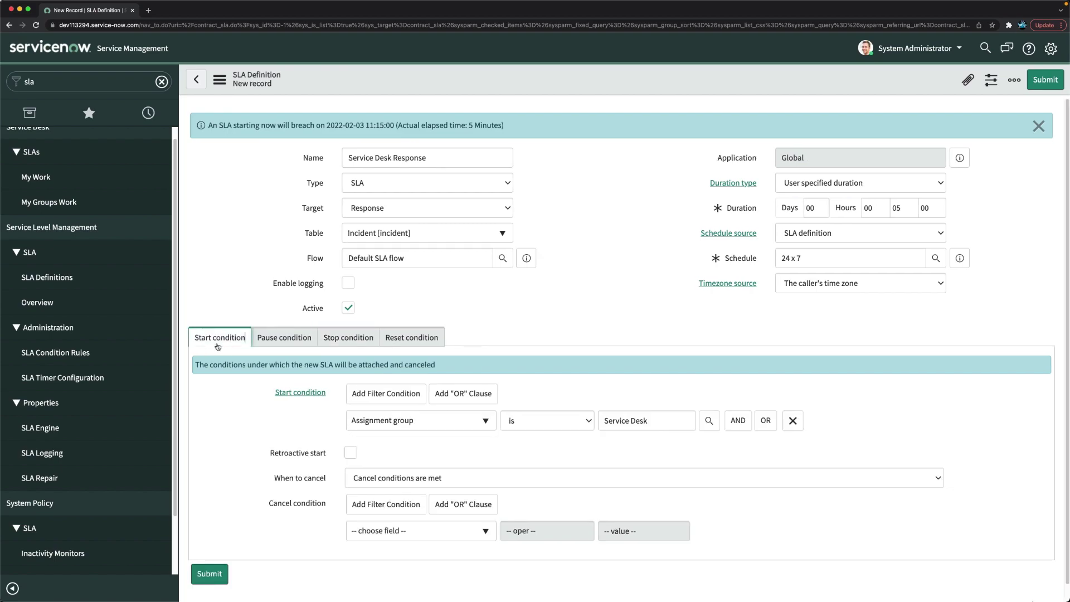
left_click(338, 339)
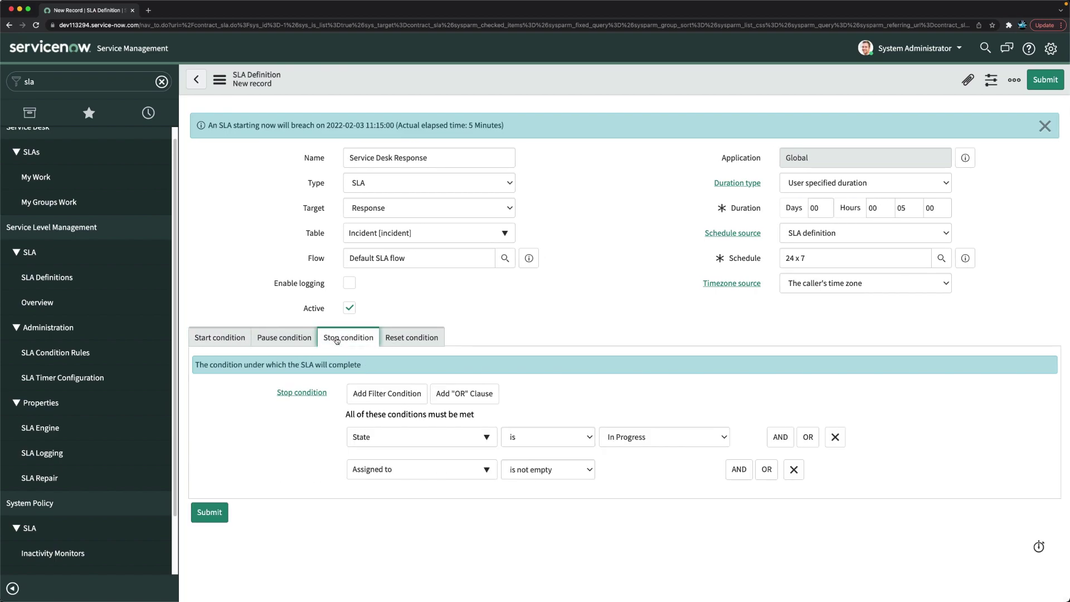
left_click(267, 339)
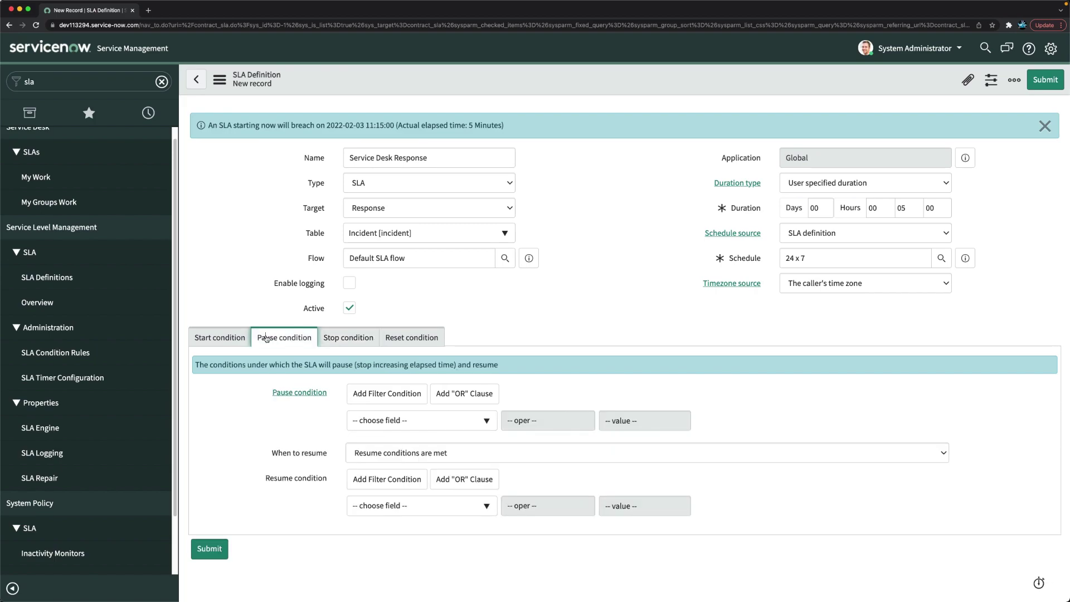
left_click(221, 338)
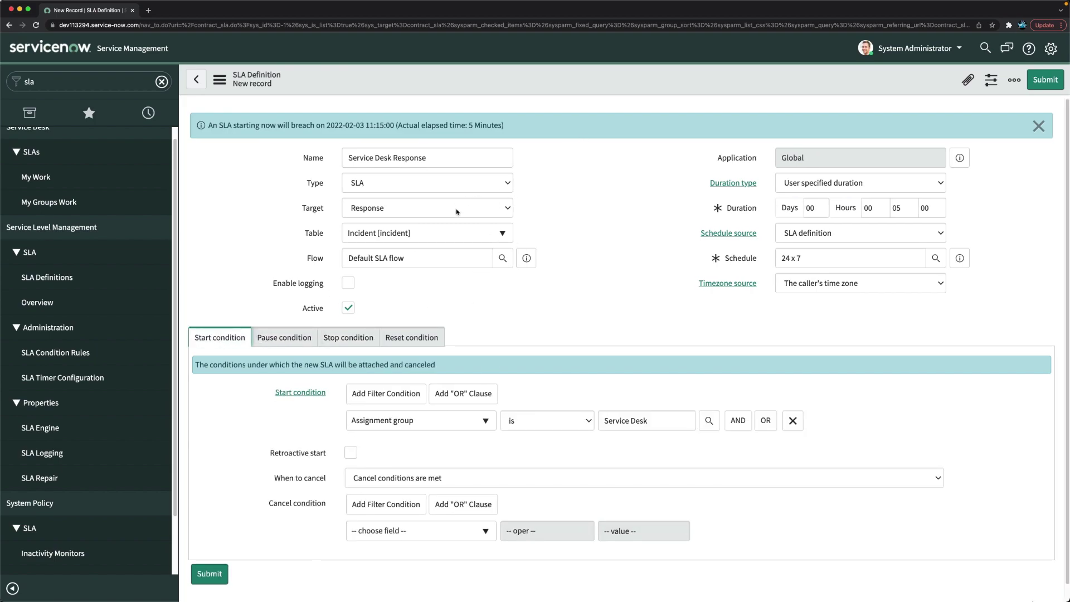
right_click(550, 79)
left_click(577, 90)
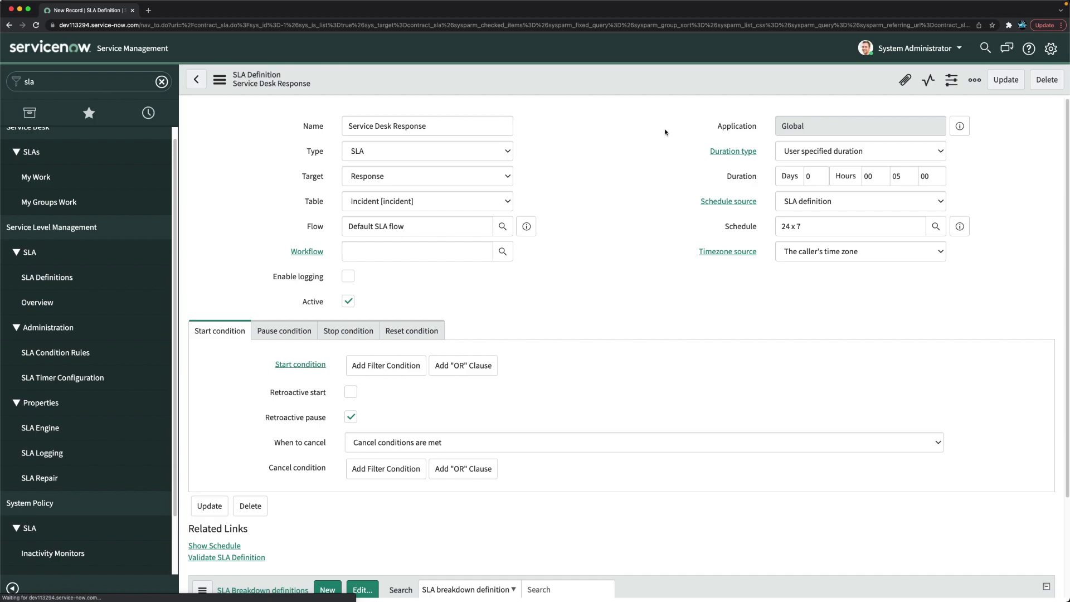
Rename the SLA definition to Service Desk Resolution and set its target to Resolution
right_click(544, 81)
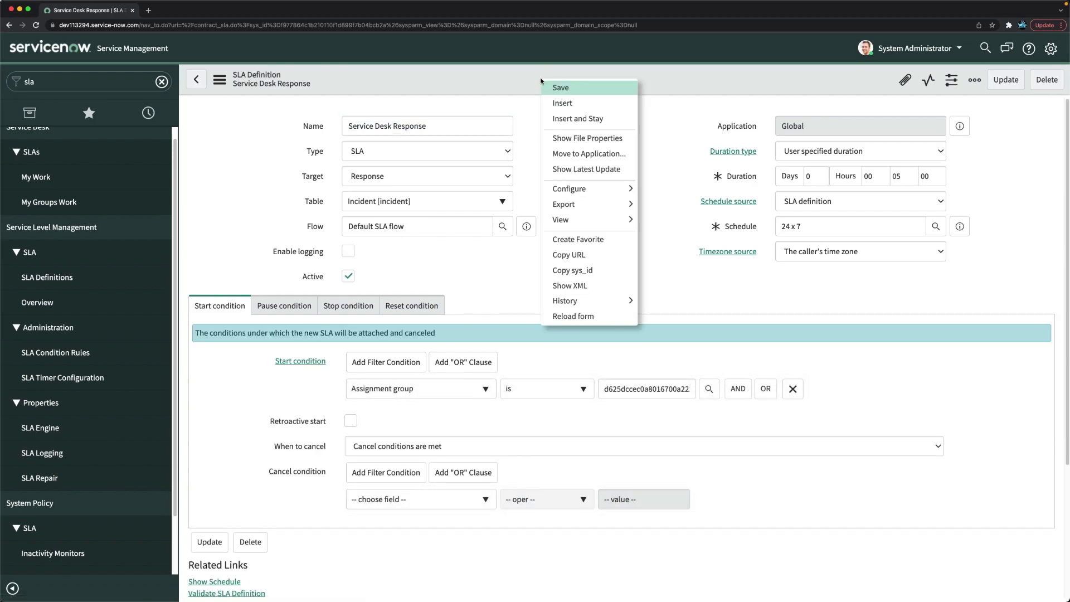
left_click(439, 125)
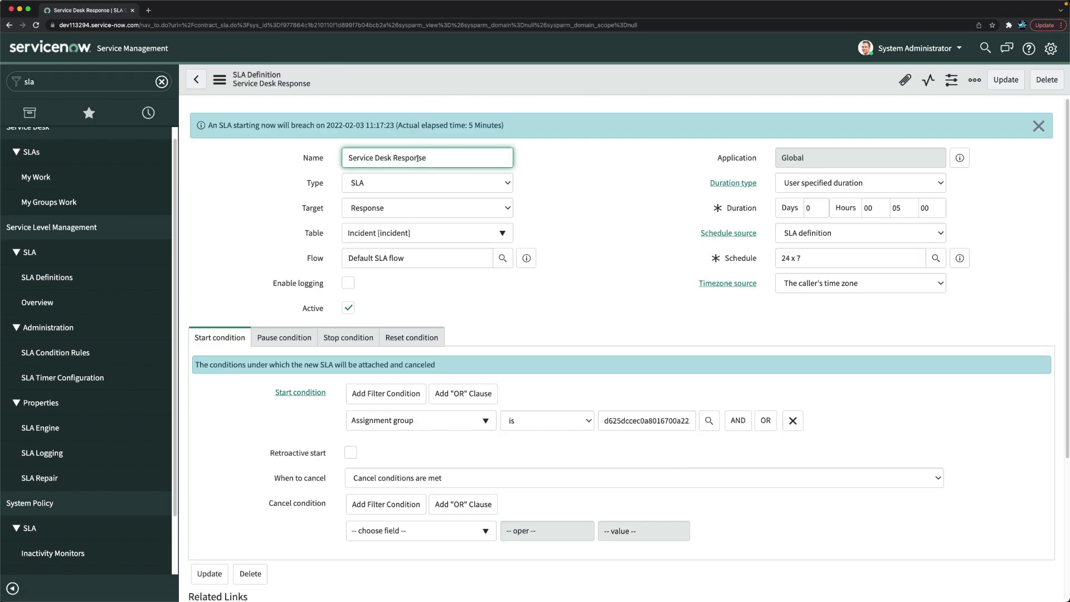
left_click_drag(430, 157, 396, 159)
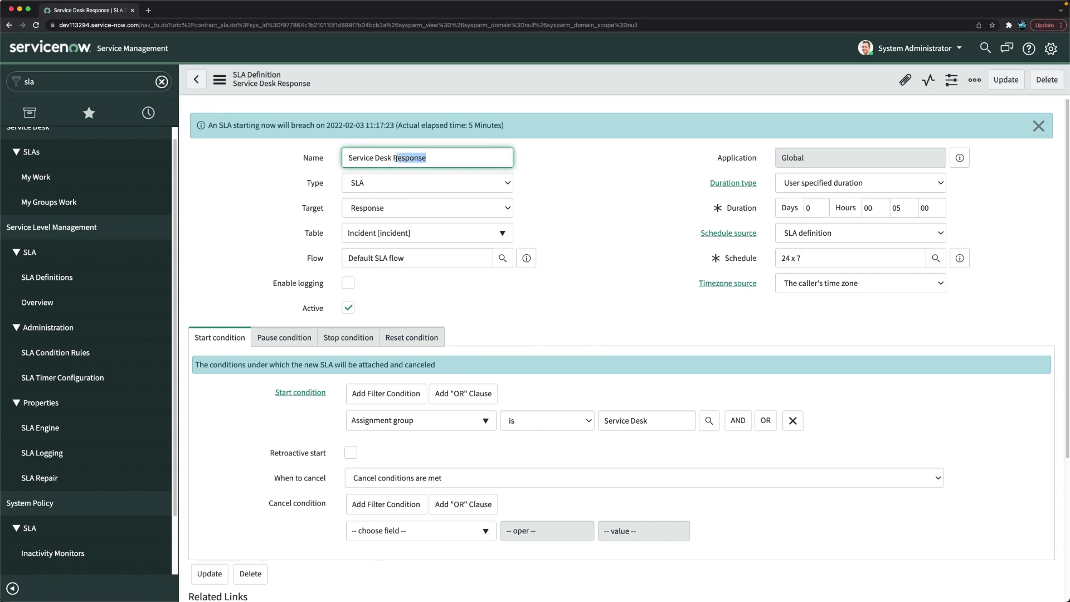
type("esolution")
left_click(398, 207)
left_click(377, 221)
left_click(381, 263)
Set the SLA's duration to 1 hour and 0 minutes
left_click(860, 233)
left_click(904, 168)
key("BackSpace")
type("0")
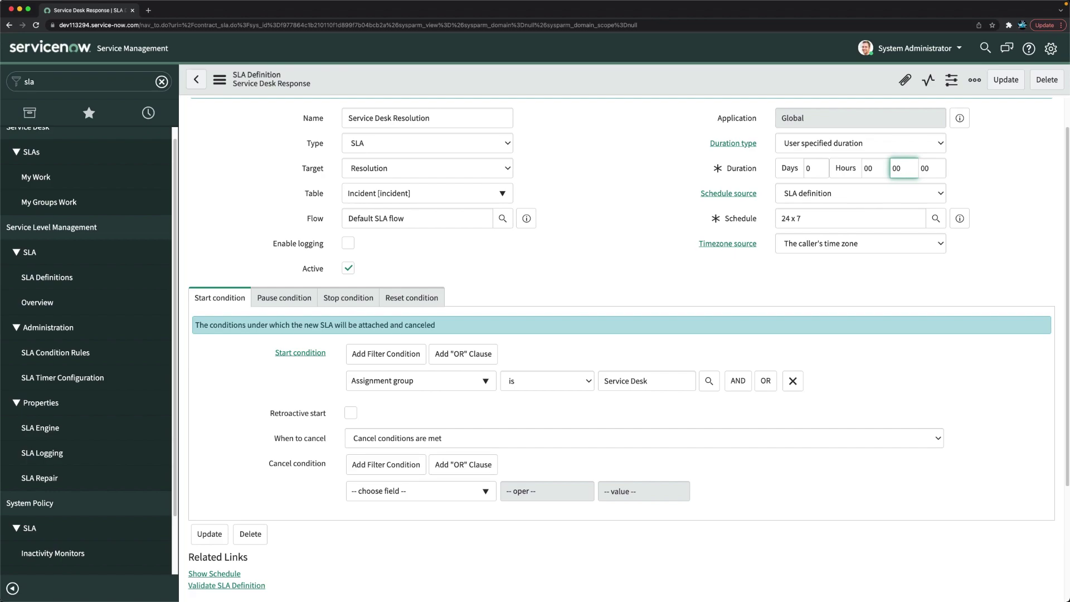
left_click(872, 168)
key("BackSpace")
type("1")
left_click(614, 199)
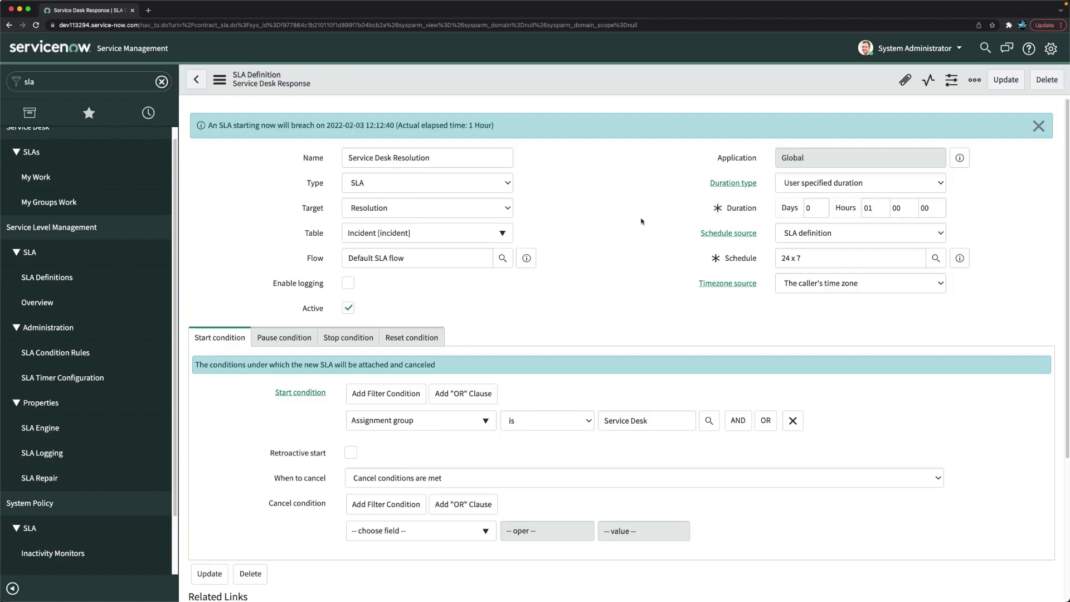
Examine the SLA definition's target, duration, schedule and start condition
scroll(567, 266, "down", 3)
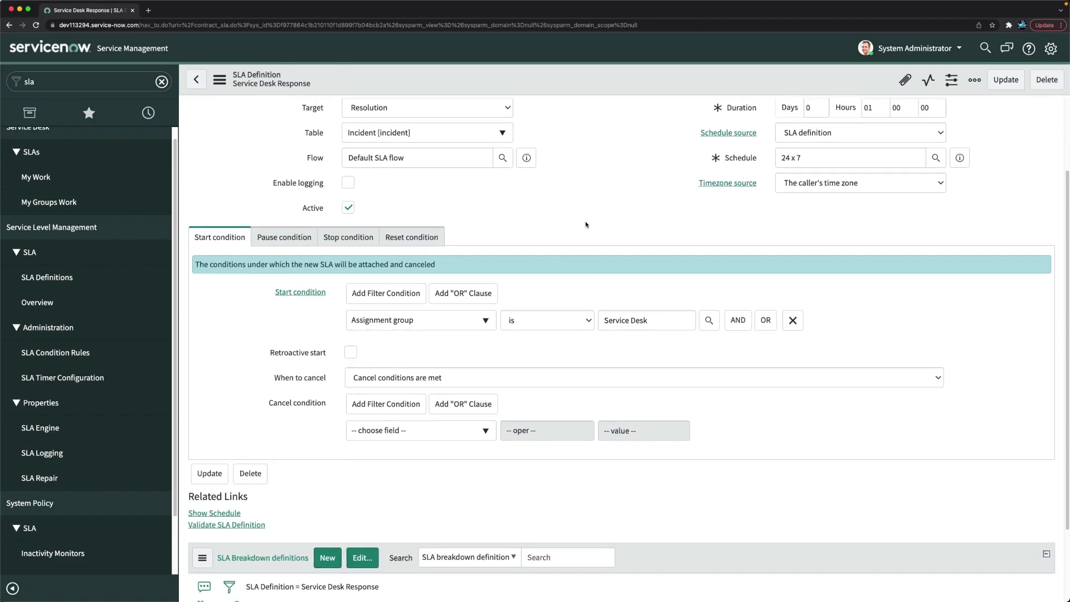
scroll(583, 224, "up", 3)
scroll(633, 289, "down", 2)
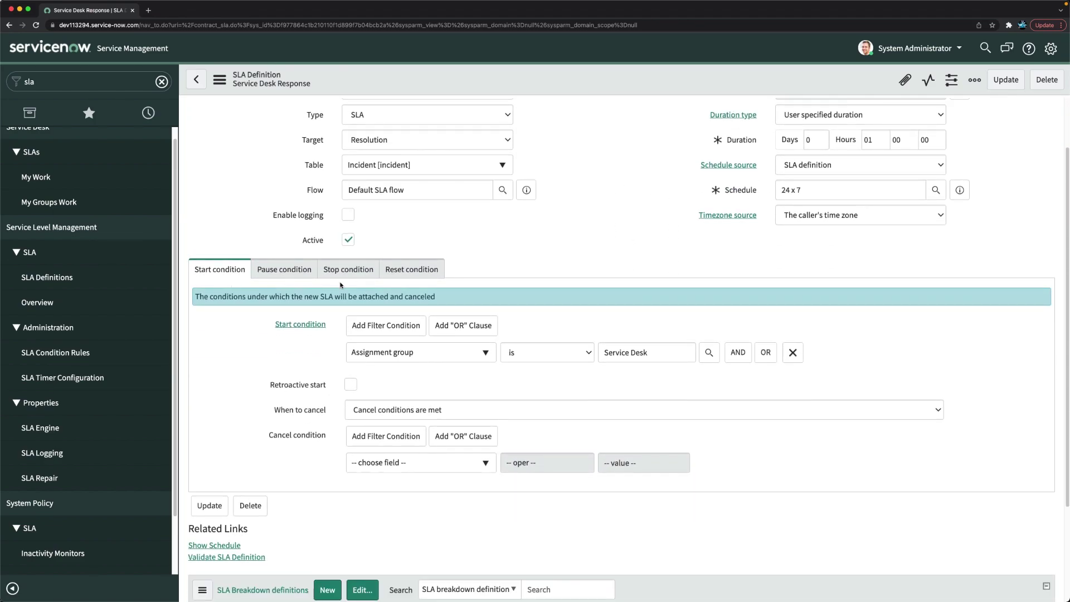
scroll(602, 277, "up", 2)
scroll(607, 278, "down", 4)
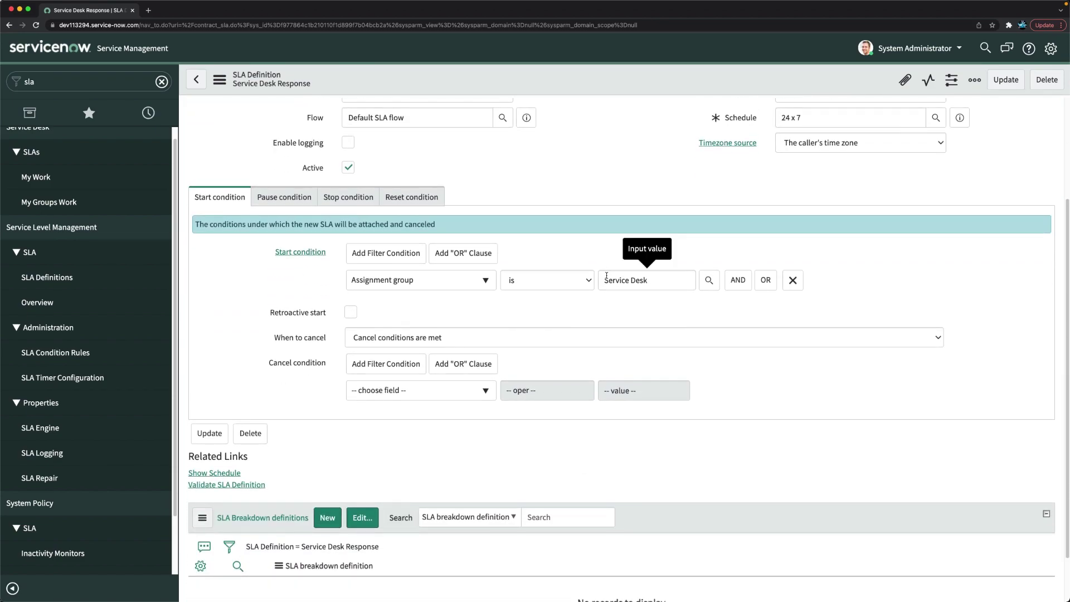
scroll(606, 276, "up", 4)
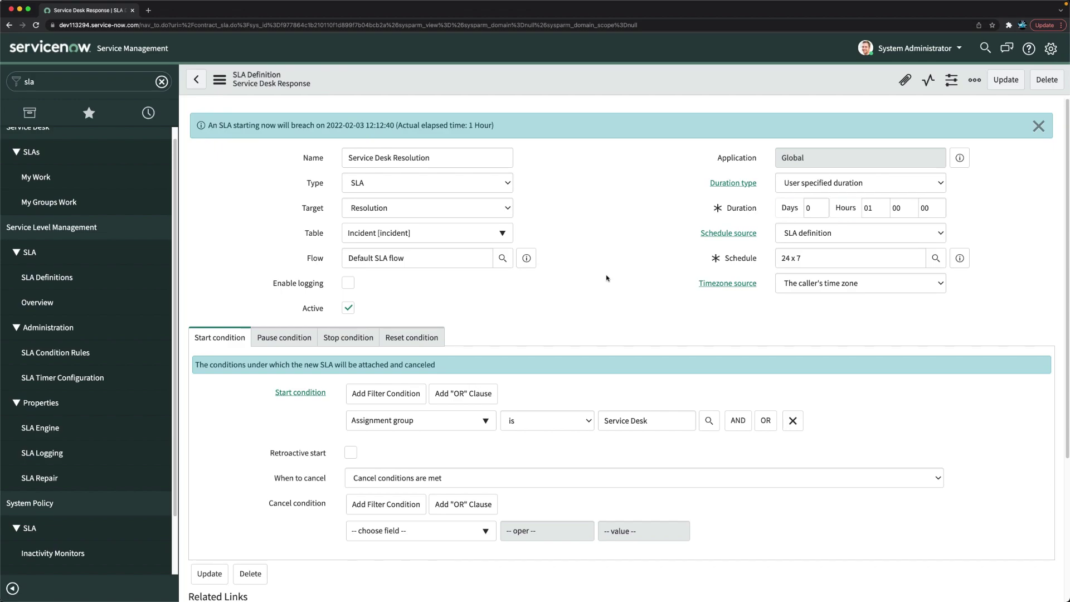
scroll(589, 298, "down", 2)
scroll(573, 293, "up", 2)
scroll(607, 304, "down", 2)
scroll(606, 304, "up", 2)
scroll(607, 304, "down", 5)
scroll(502, 334, "up", 2)
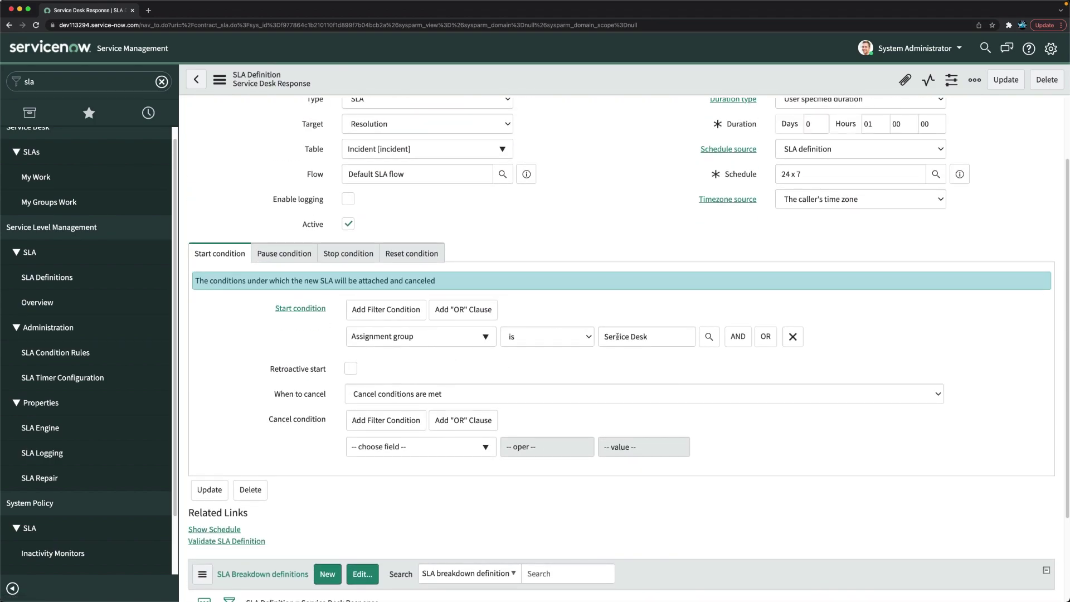
Add a second required start condition: Priority is 1 - Critical
left_click(737, 336)
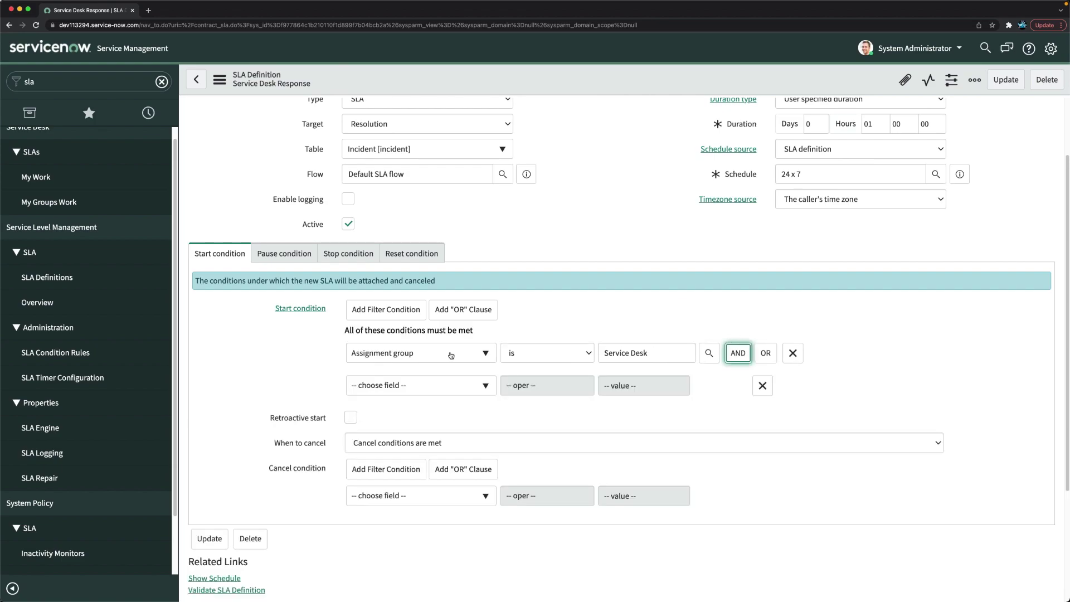
left_click(389, 385)
type("pri")
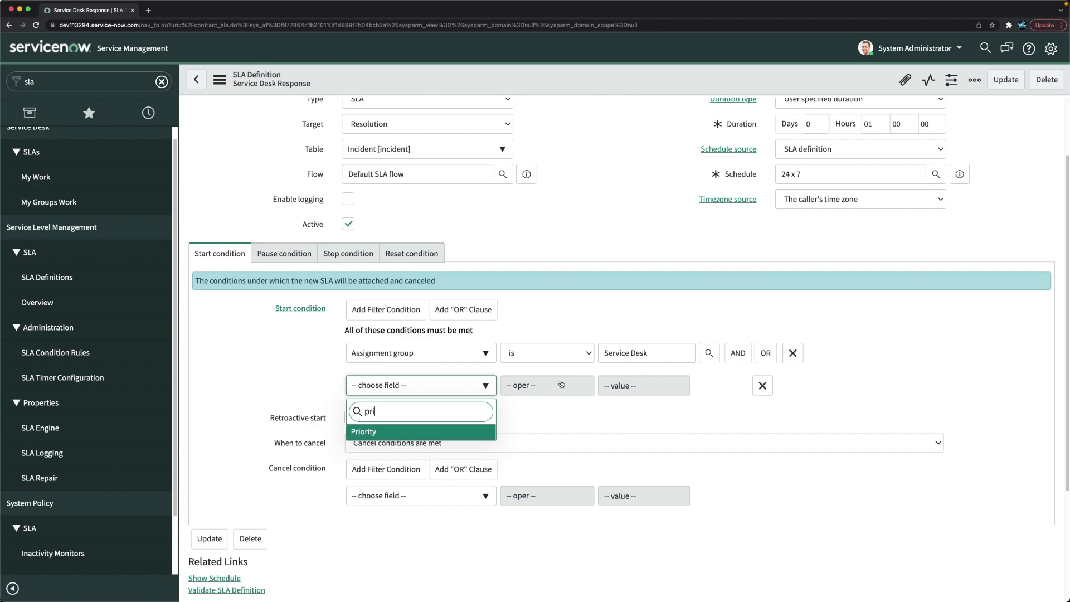
key("Return")
left_click(619, 385)
key("Return")
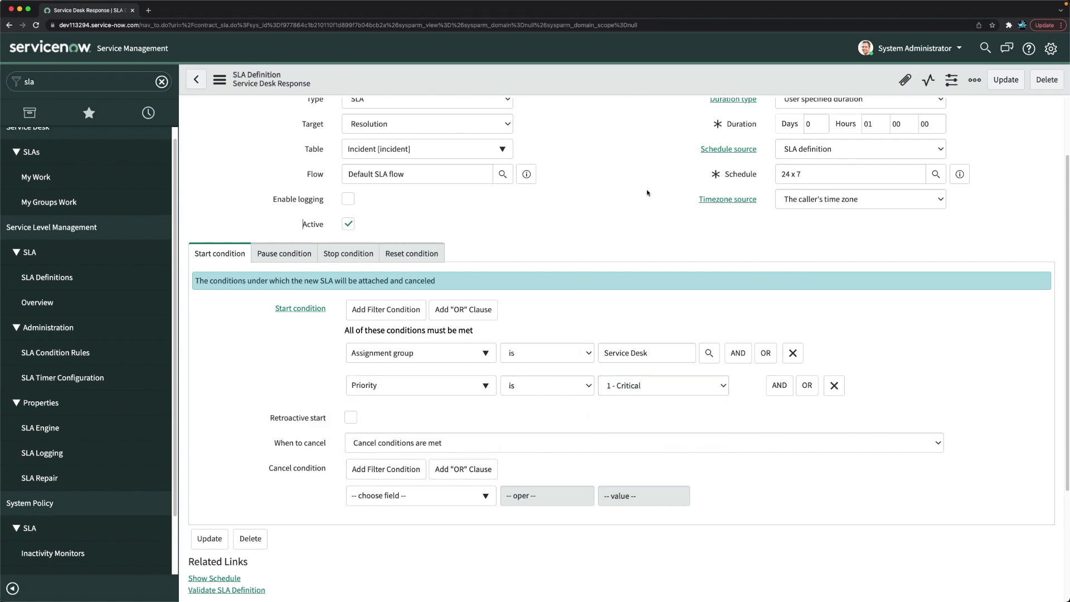
Set the SLA's cancel condition to Assignment group is not Service Desk
scroll(582, 359, "down", 3)
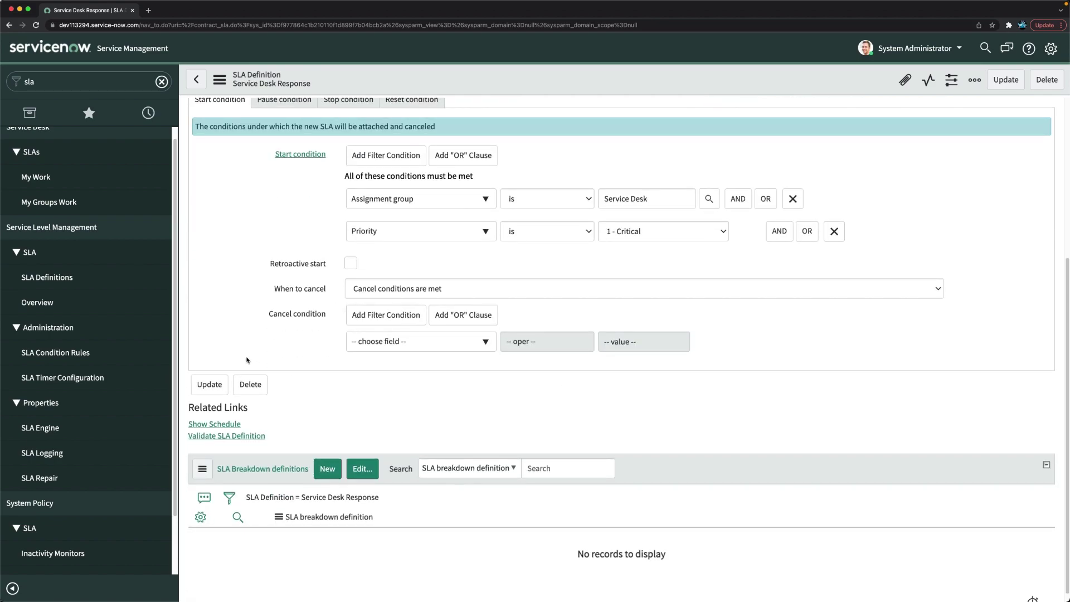
scroll(248, 360, "up", 1)
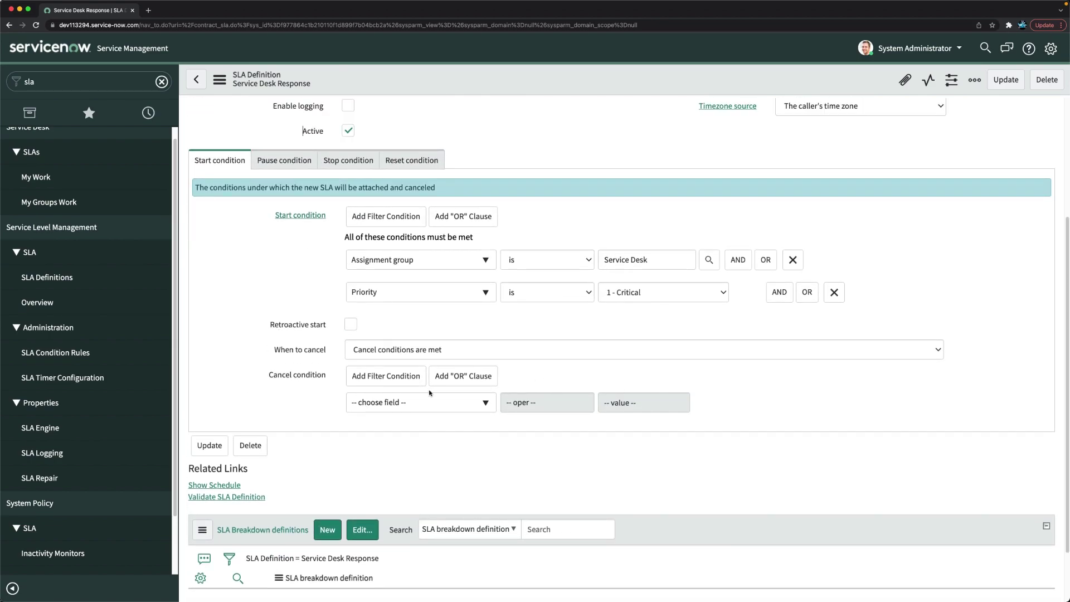
left_click(378, 405)
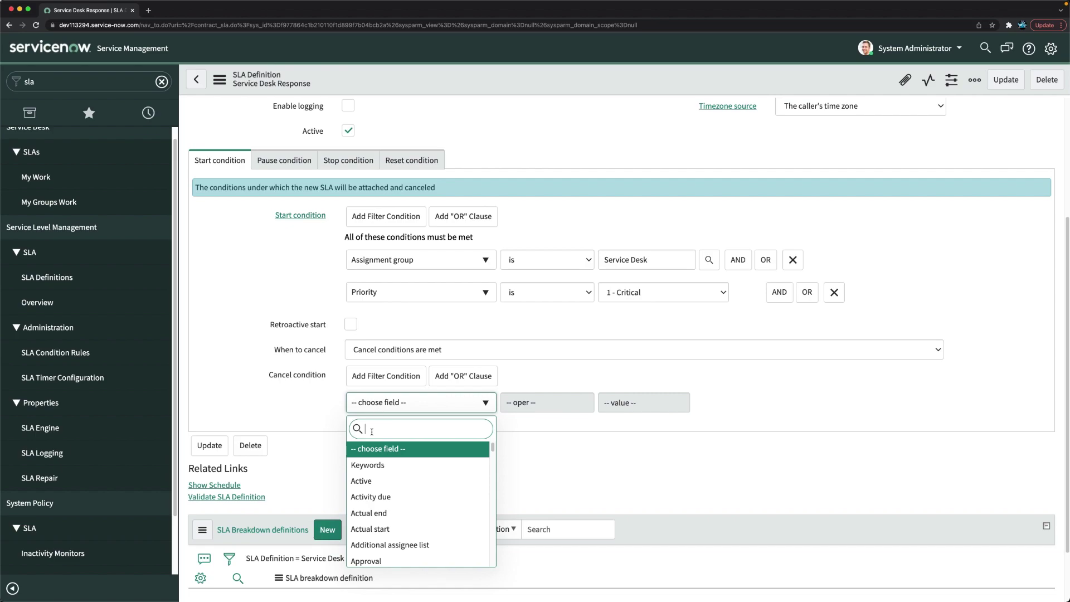
type("assig")
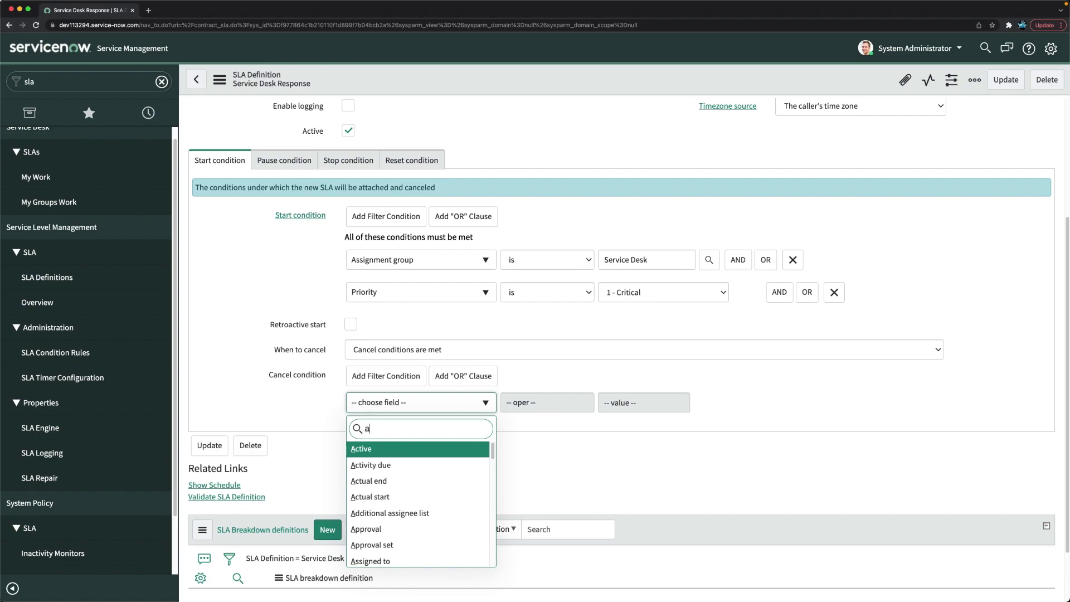
left_click(379, 482)
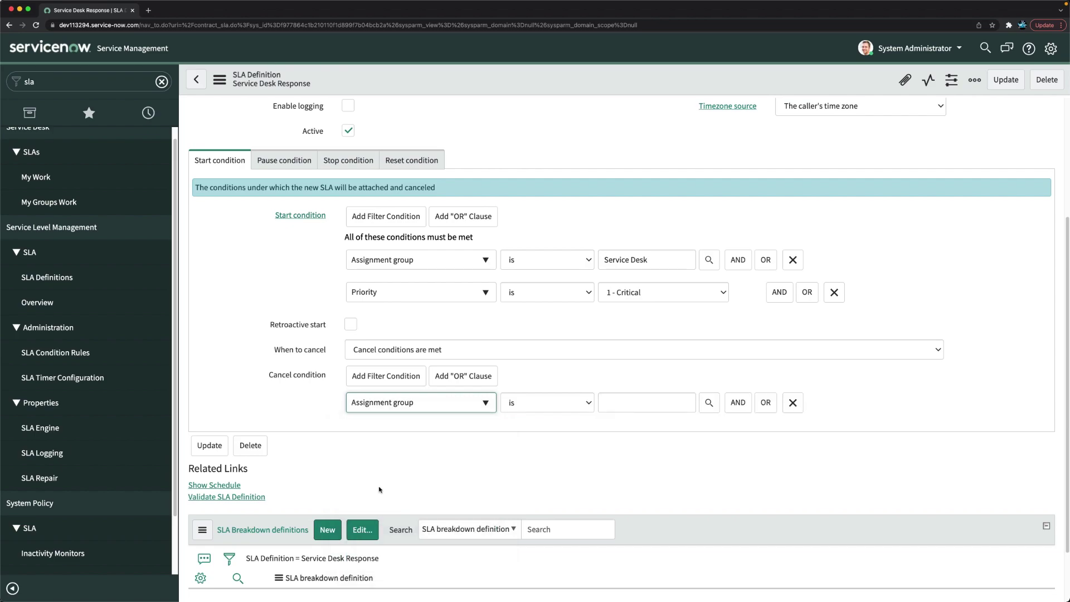
left_click(564, 402)
left_click(533, 440)
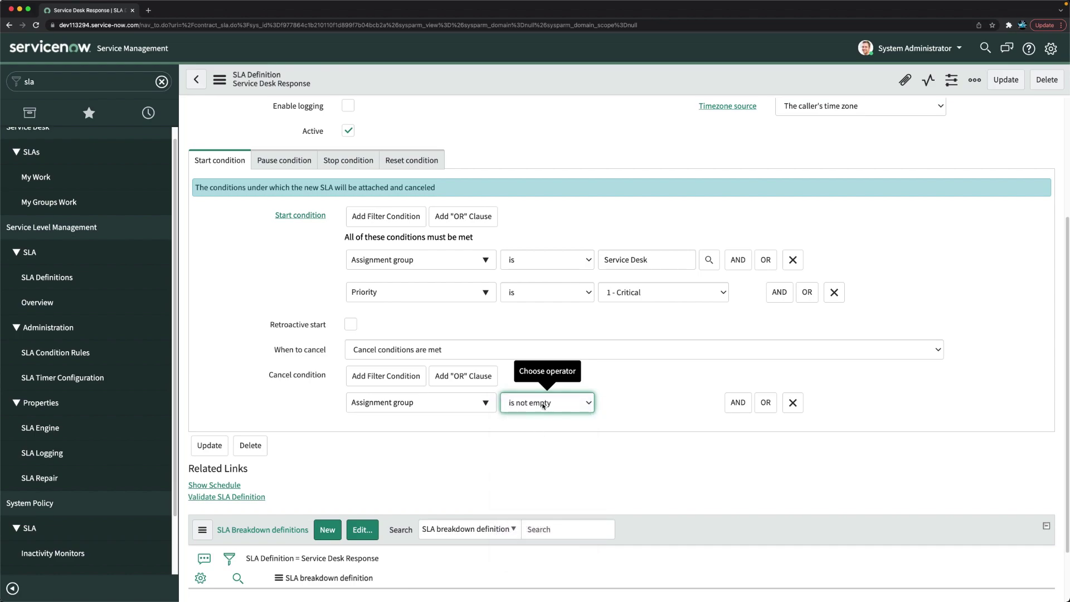
left_click(533, 404)
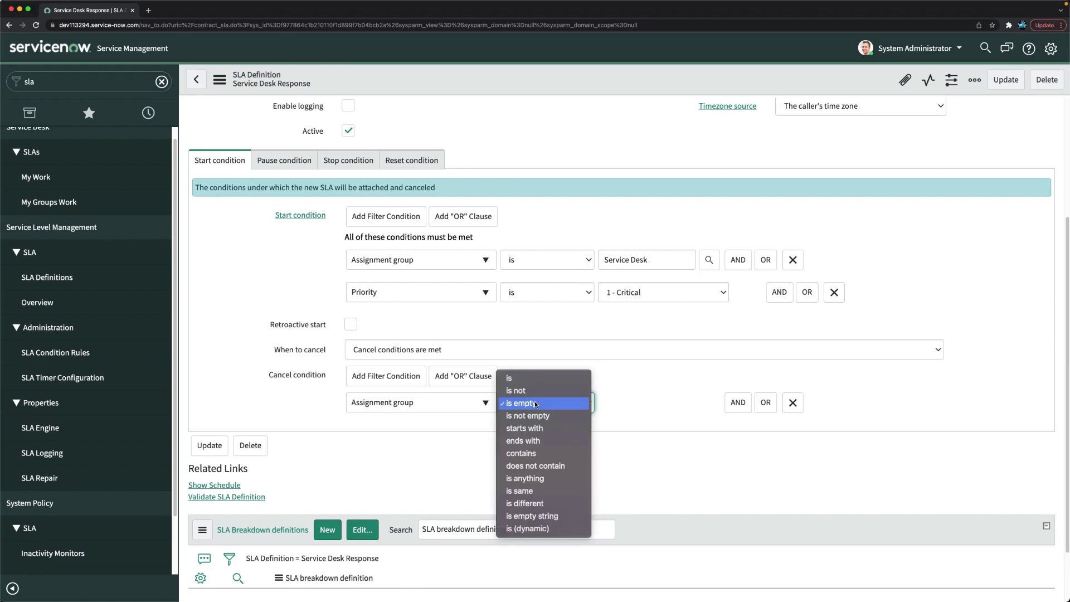
left_click(527, 389)
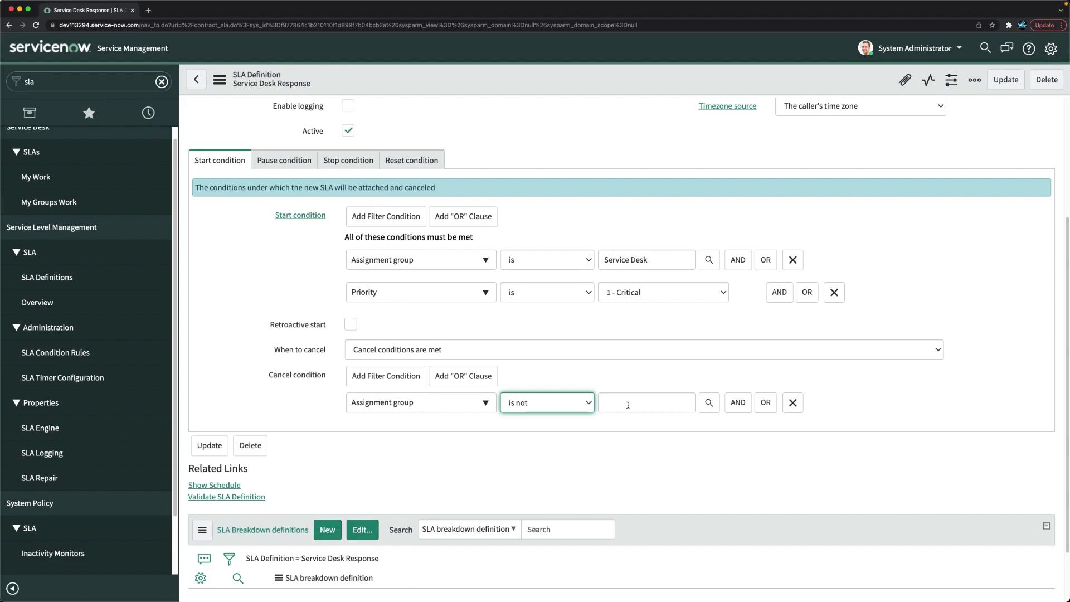
left_click(627, 405)
type("sk")
left_click(618, 417)
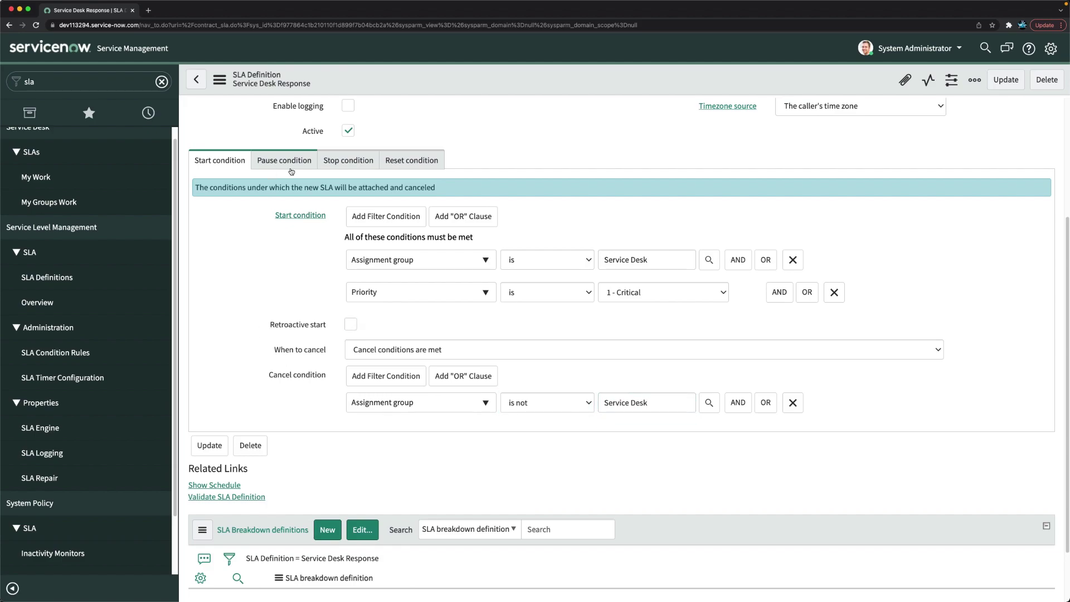
Change the stop condition's State to Resolved and remove the Assigned to condition
left_click(337, 159)
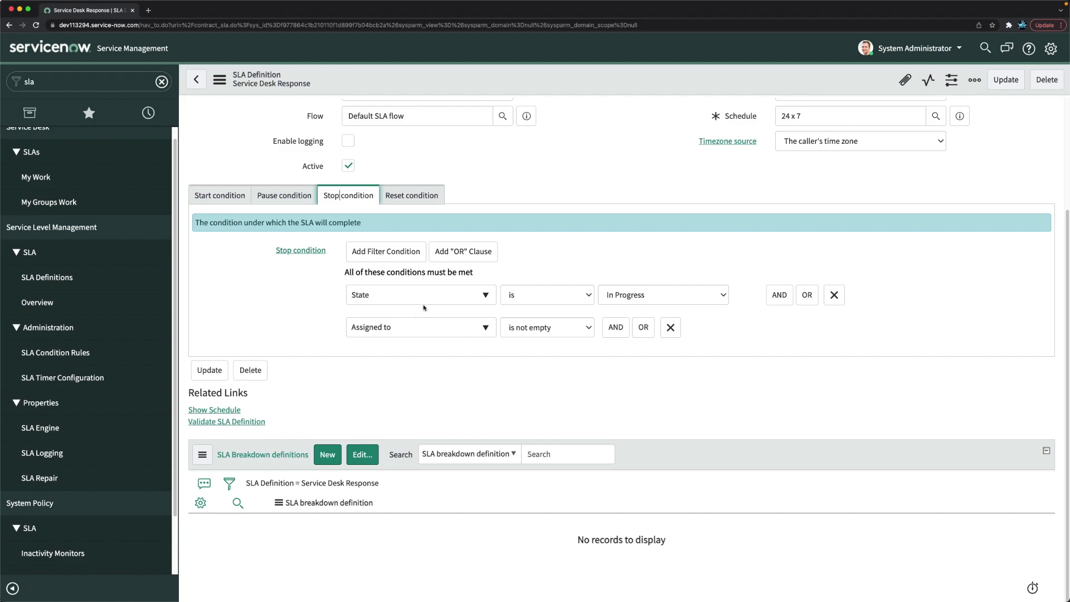
left_click(618, 295)
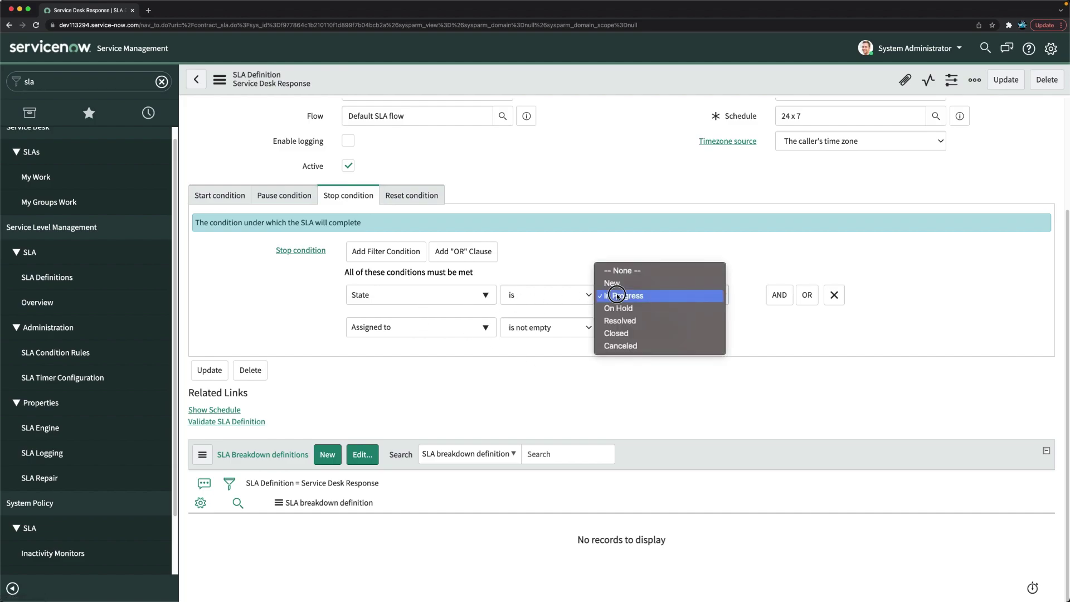
left_click(625, 322)
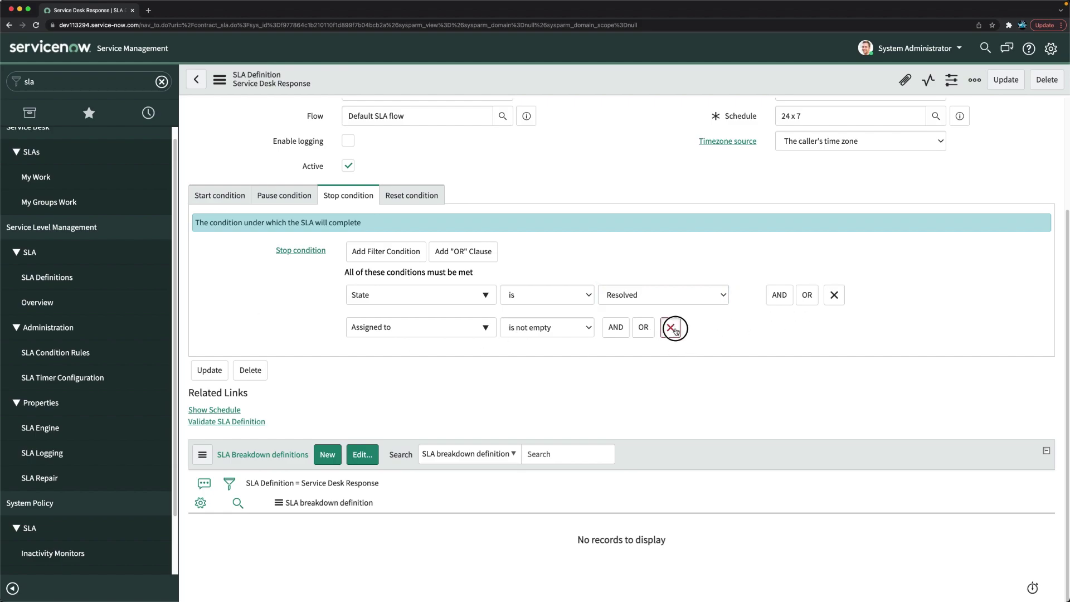
left_click(670, 328)
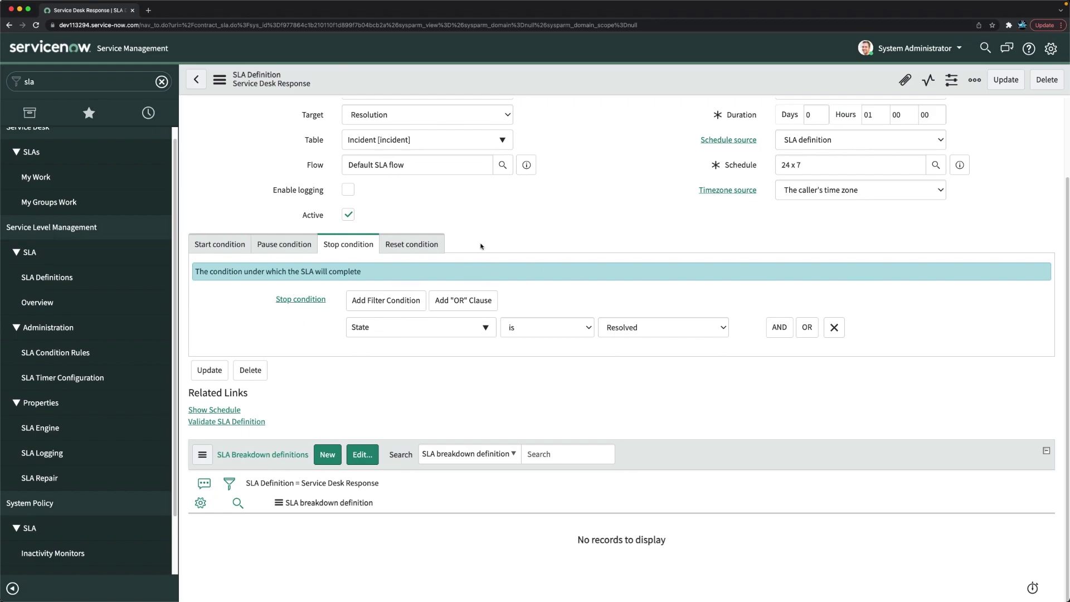
Review the start and cancel conditions, and insert the definition as a new record while keeping the new record open
left_click(224, 245)
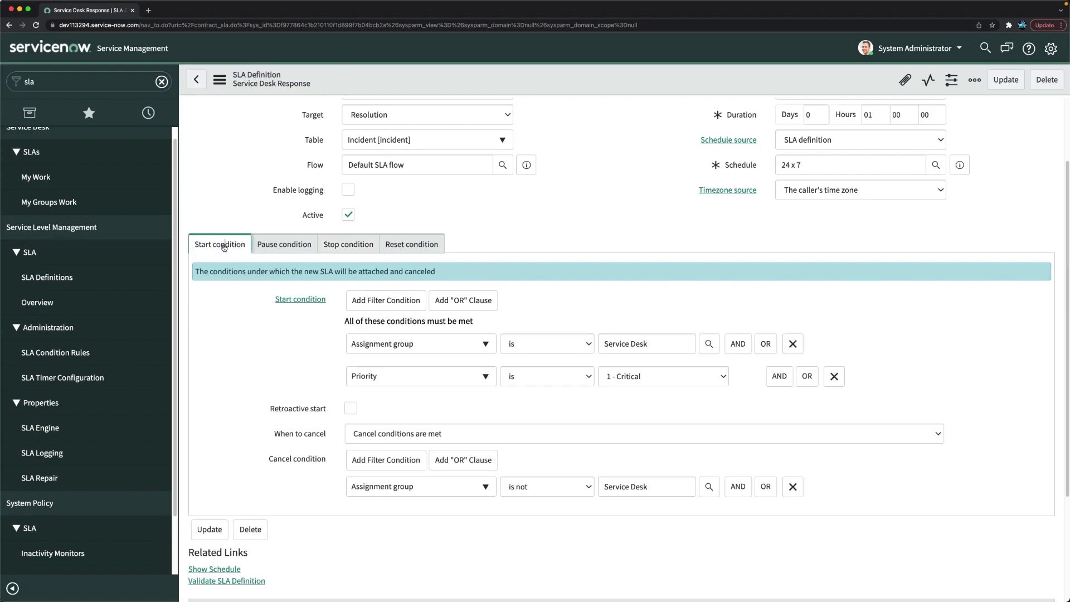
scroll(472, 373, "down", 5)
scroll(367, 312, "up", 2)
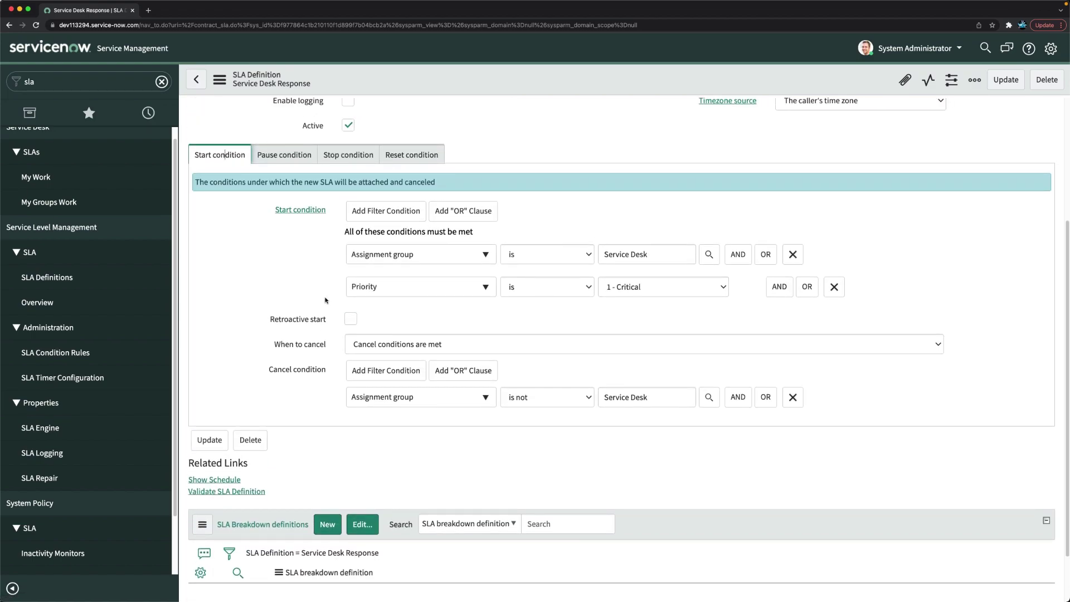
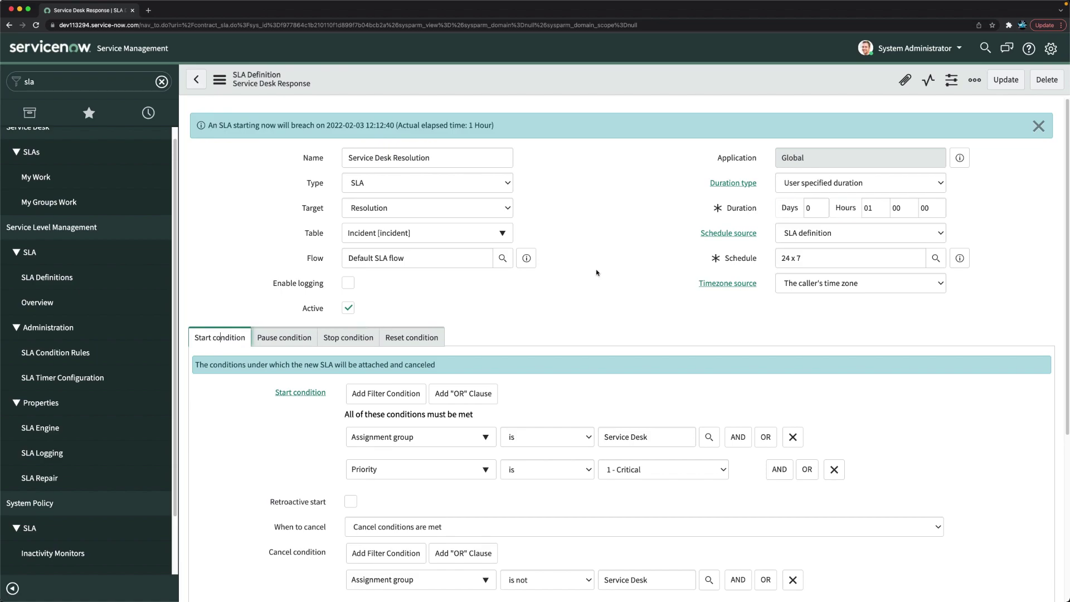
right_click(551, 81)
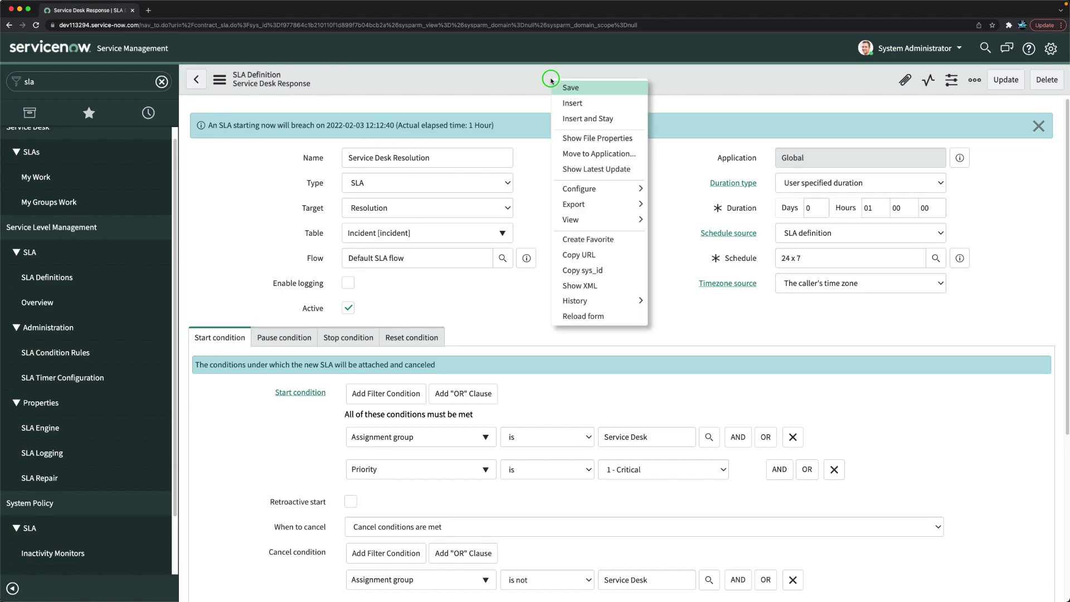
right_click(580, 80)
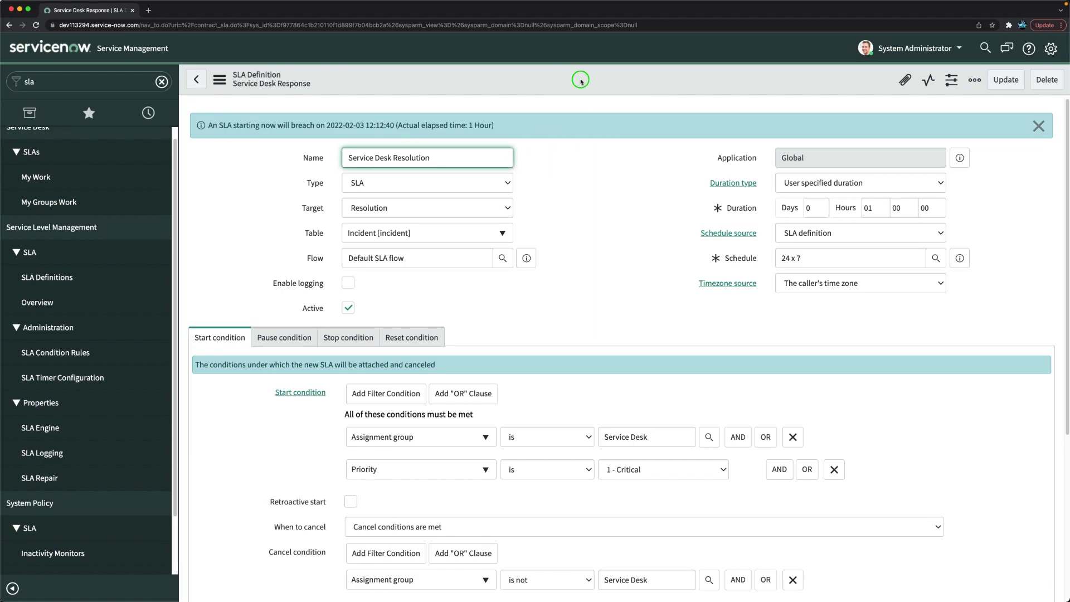
left_click(612, 118)
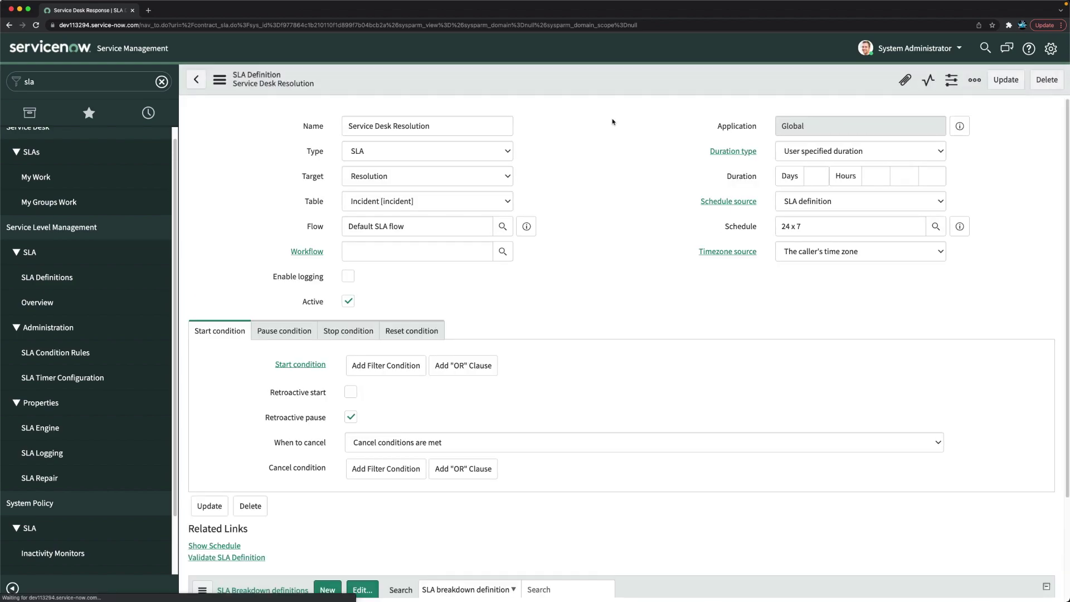
Open the list of SLA definitions and sort it by Updated, newest first
left_click(48, 280)
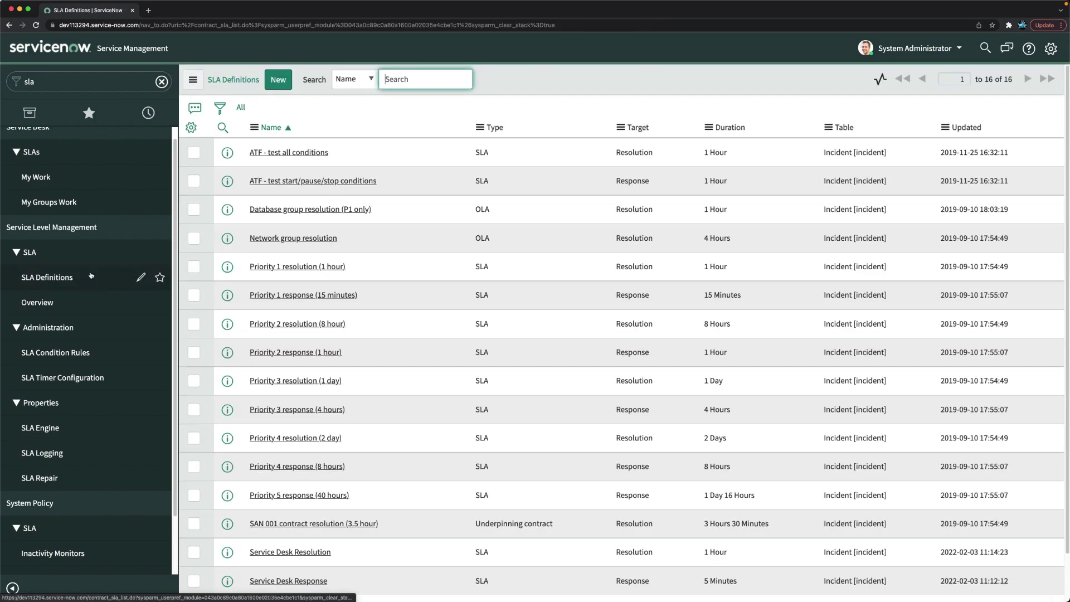
left_click(966, 127)
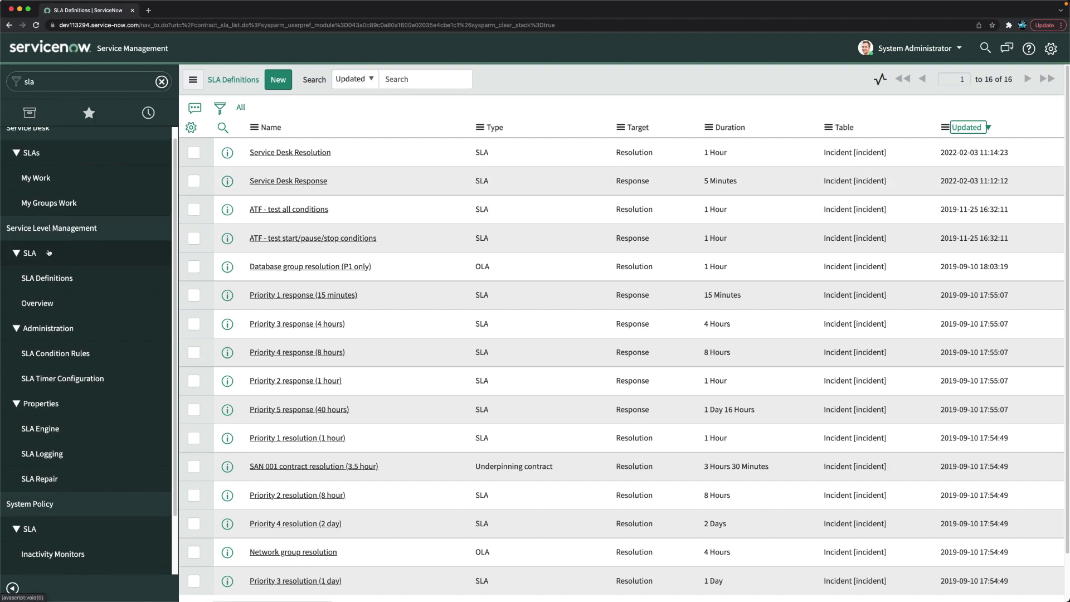
Filter the navigation modules for "incident" and start a new incident record
scroll(39, 229, "up", 1)
left_click(35, 109)
left_click(100, 83)
type("incident")
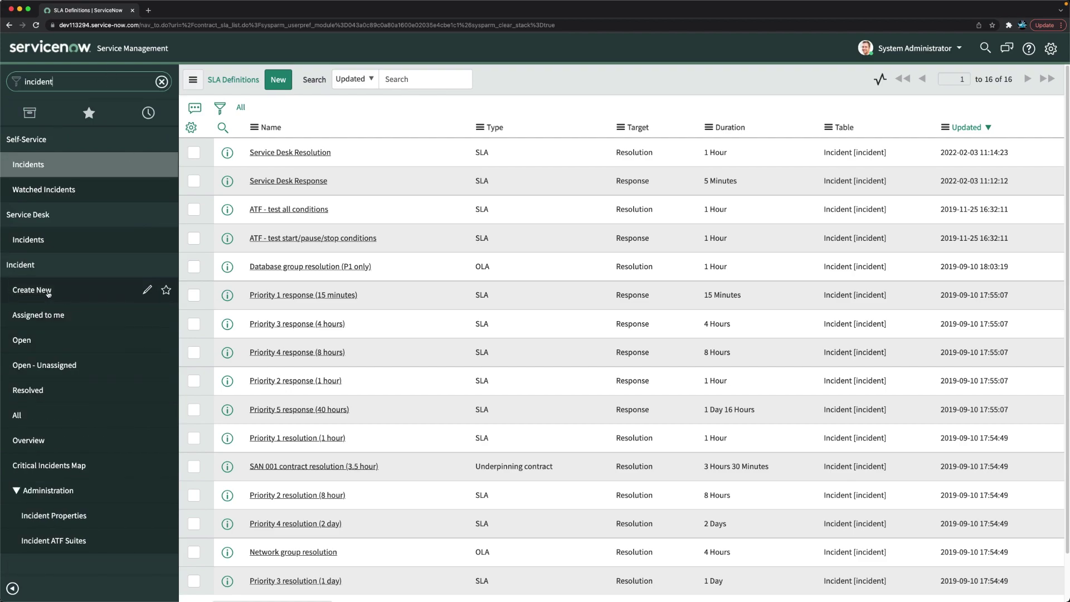
left_click(35, 290)
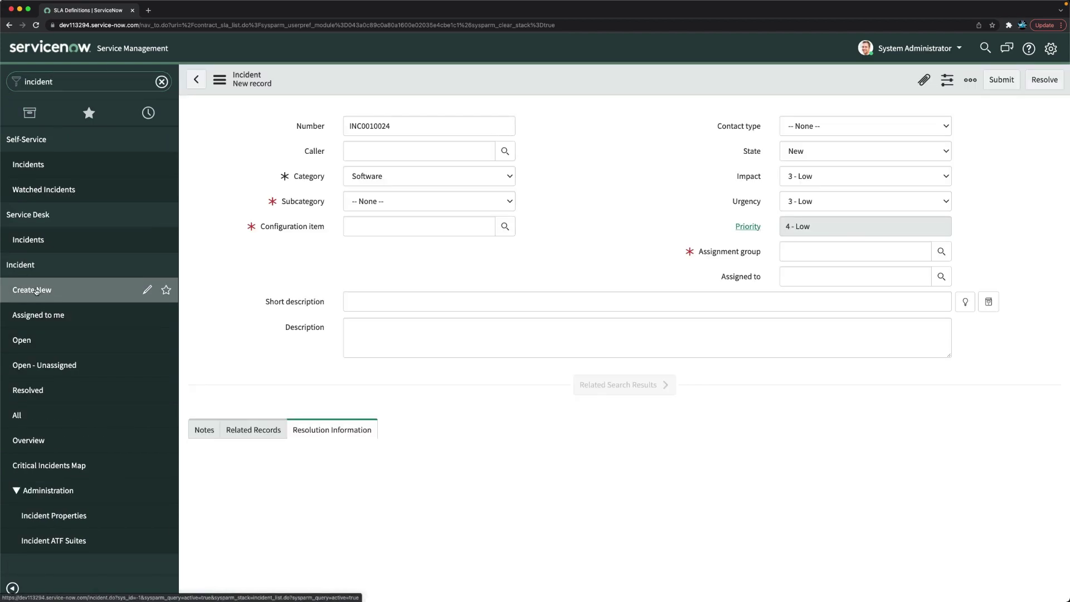
Set the incident's Caller to Mock ITIL Manager, Subcategory to Email and Configuration item to *ANNIE-IBM
left_click(425, 151)
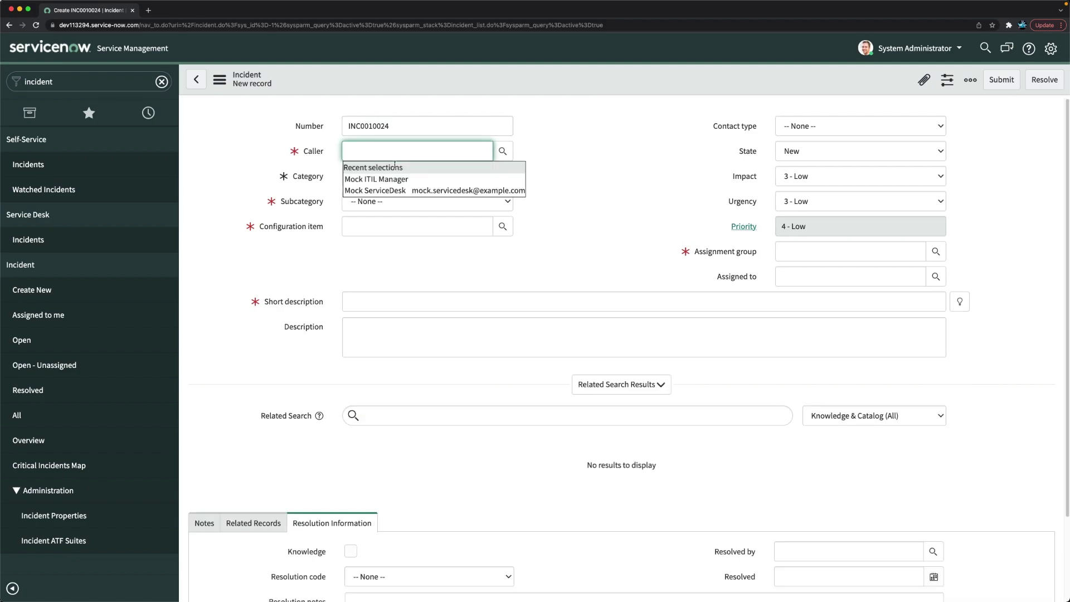
left_click(438, 188)
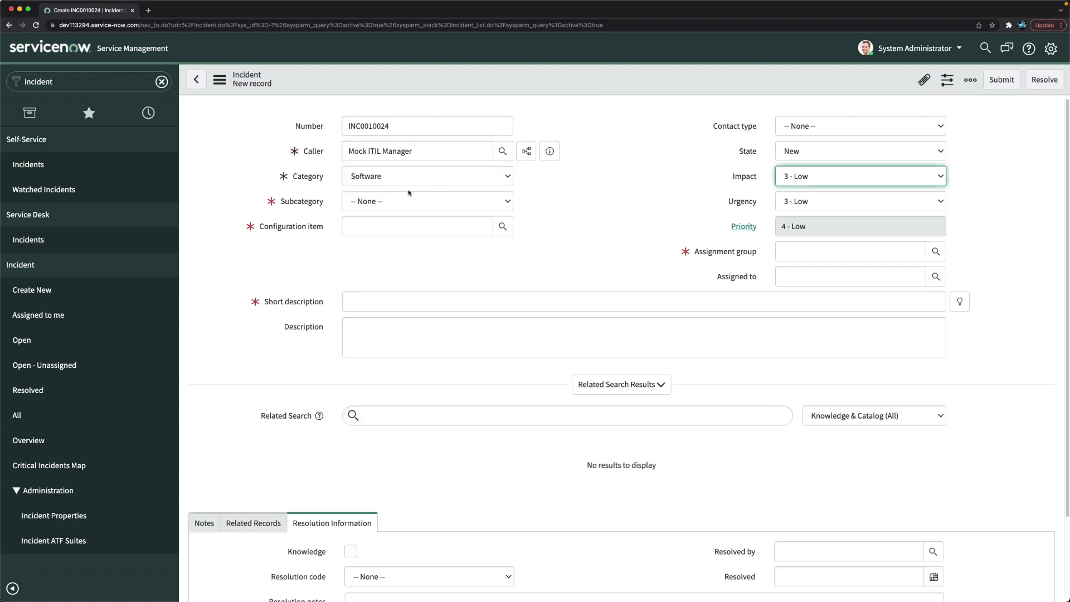
left_click(368, 203)
left_click(390, 215)
left_click(395, 227)
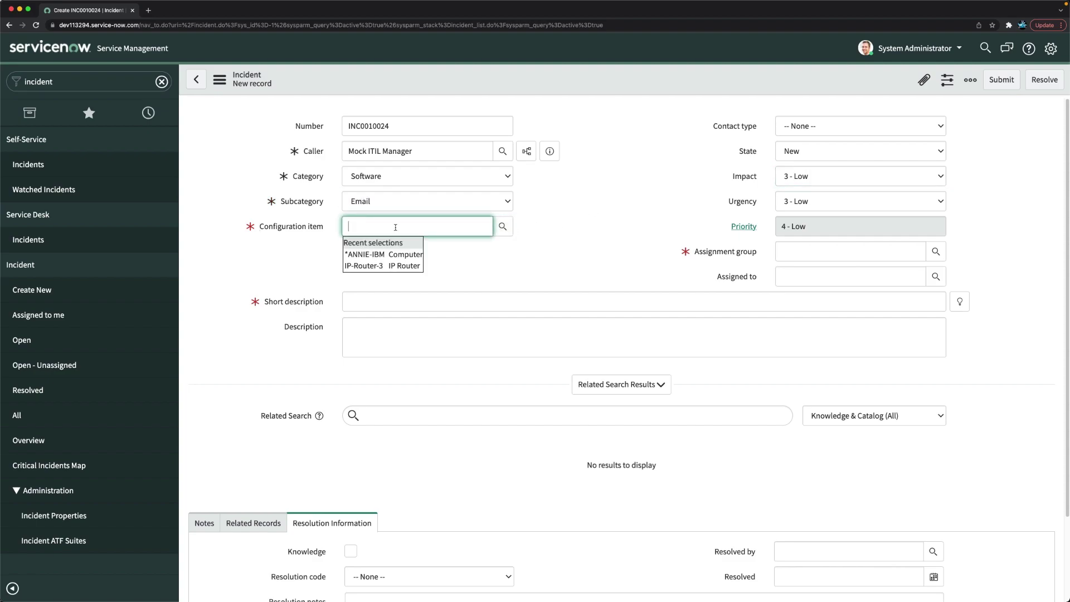
left_click(389, 254)
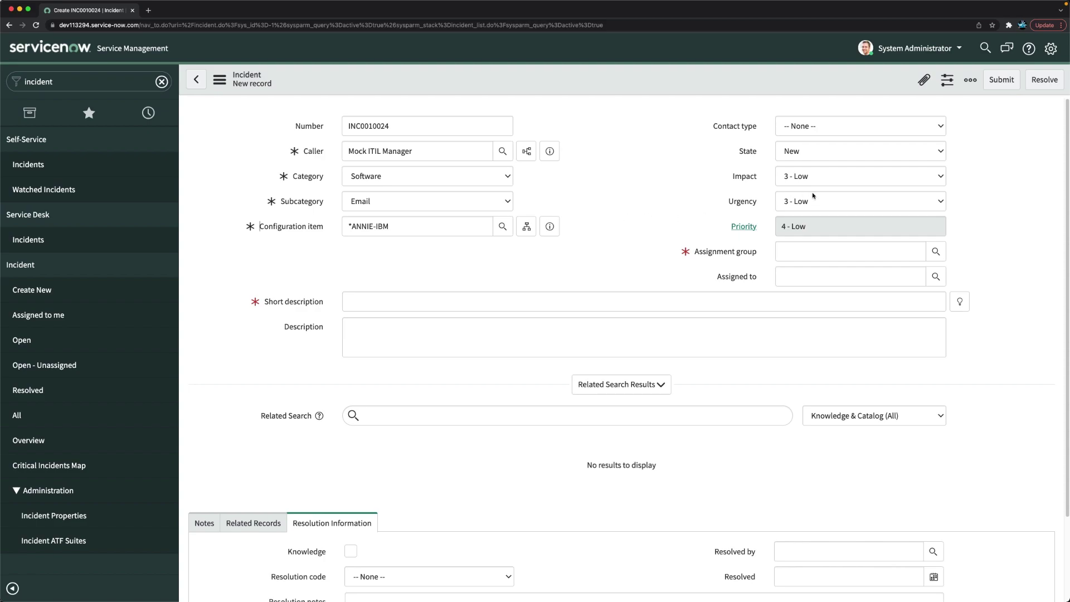
Assign the incident to the Service Desk group with short description "test for sla", and save it while keeping the record open
left_click(800, 247)
type("ser")
key("Tab")
left_click(360, 304)
type("test for sla")
left_click(614, 107)
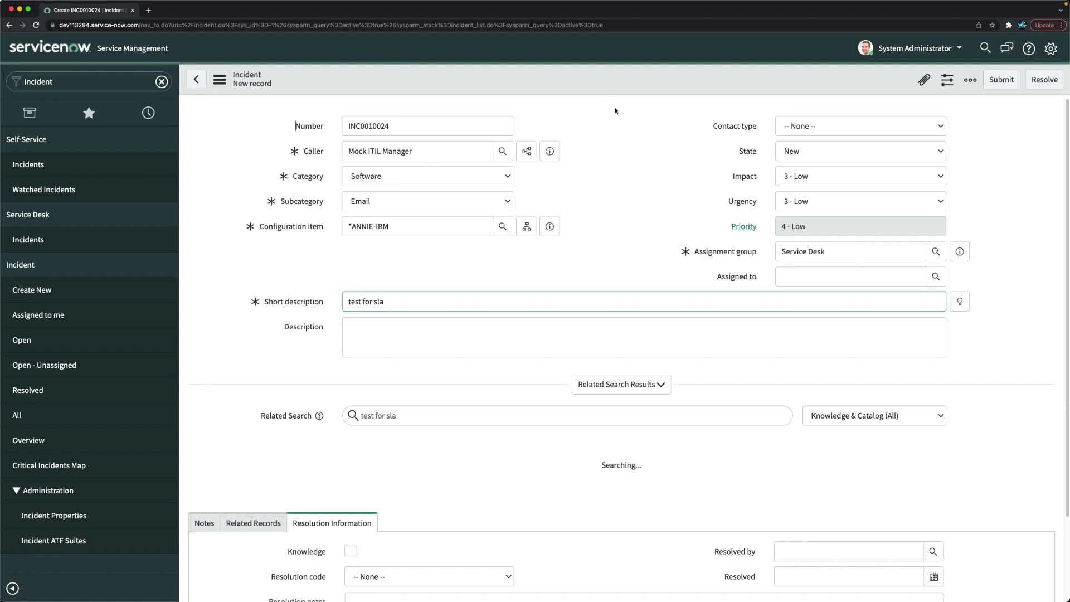
right_click(593, 83)
left_click(607, 90)
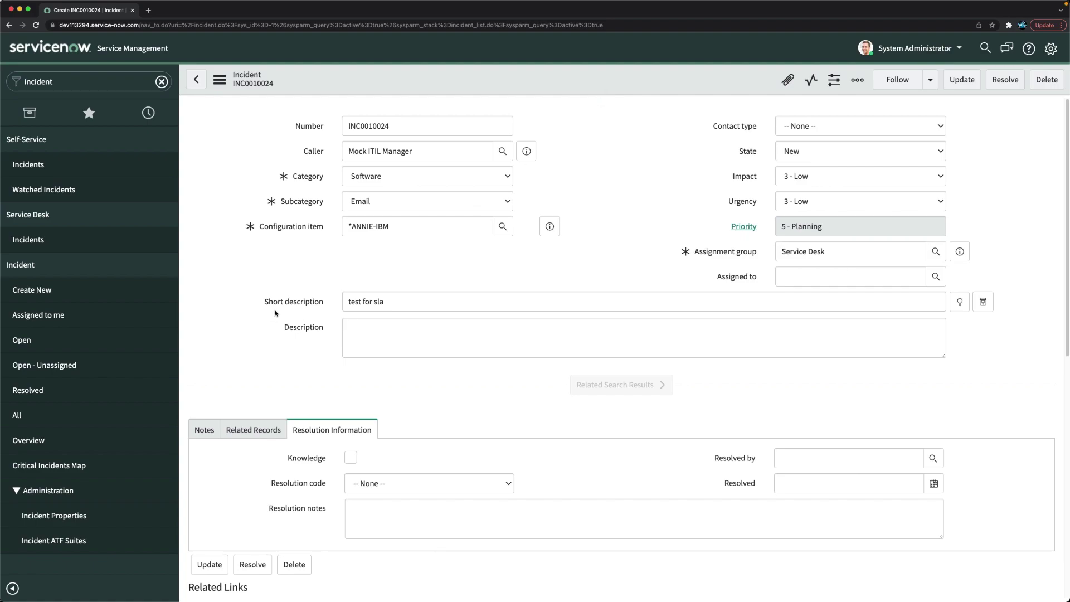
Examine the incident's Task SLAs, reload the form, and check the stage and elapsed time of the attached SLAs
scroll(274, 340, "down", 5)
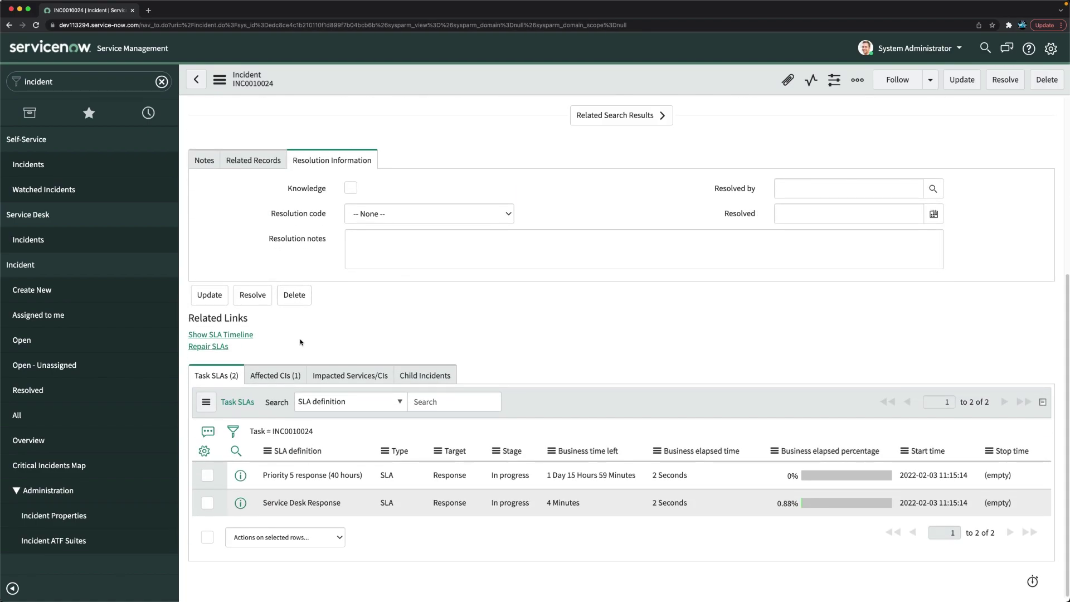
scroll(300, 341, "up", 5)
right_click(554, 80)
mouse_move(649, 431)
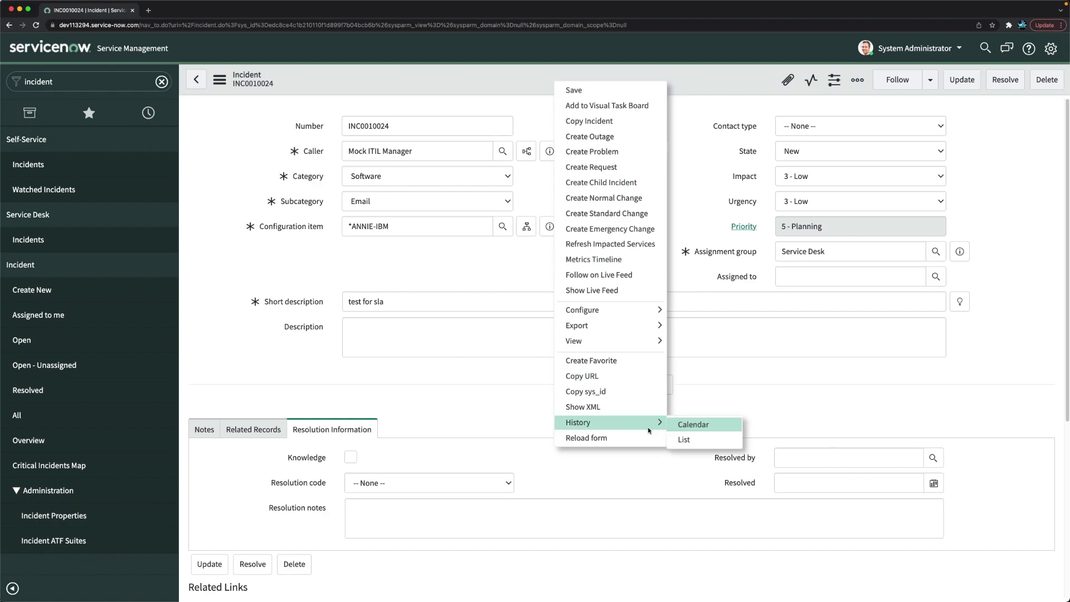
left_click(612, 438)
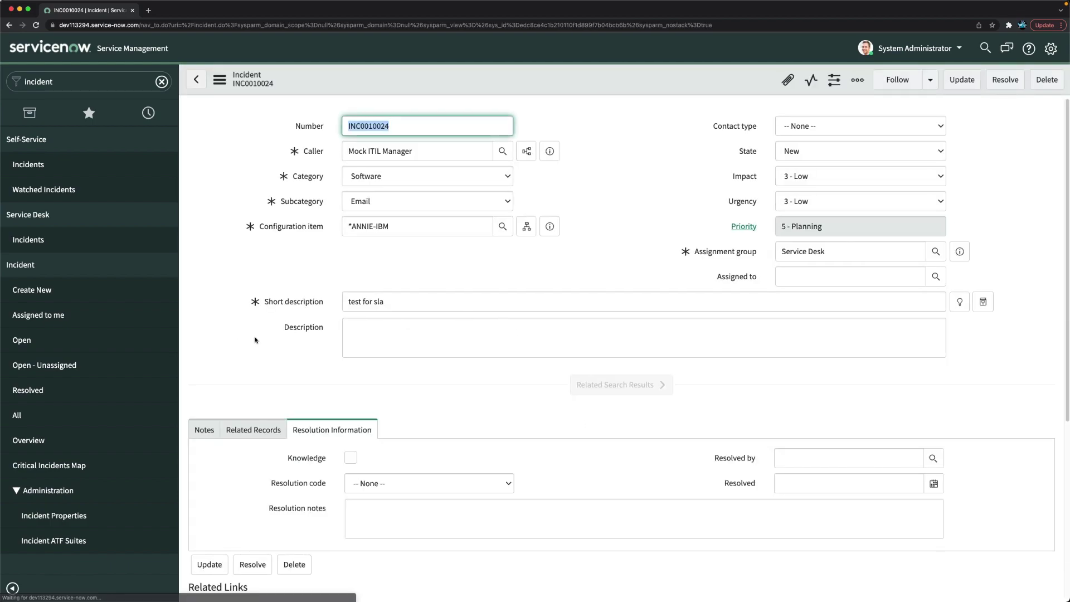
scroll(255, 340, "down", 5)
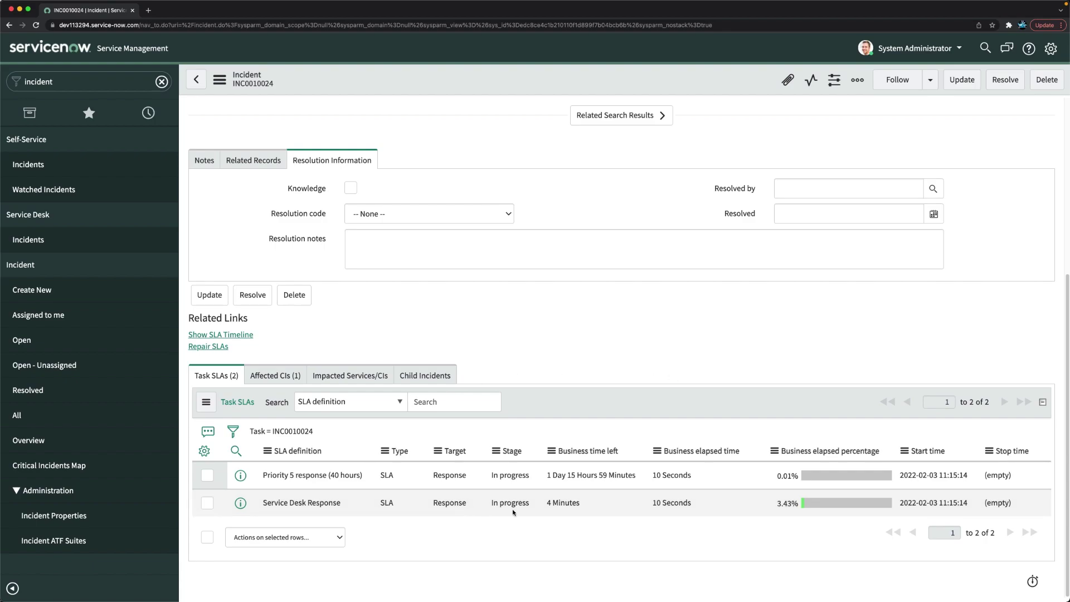
Set the incident's State to In Progress and Assigned to to ITIL User
scroll(513, 512, "up", 5)
left_click(815, 151)
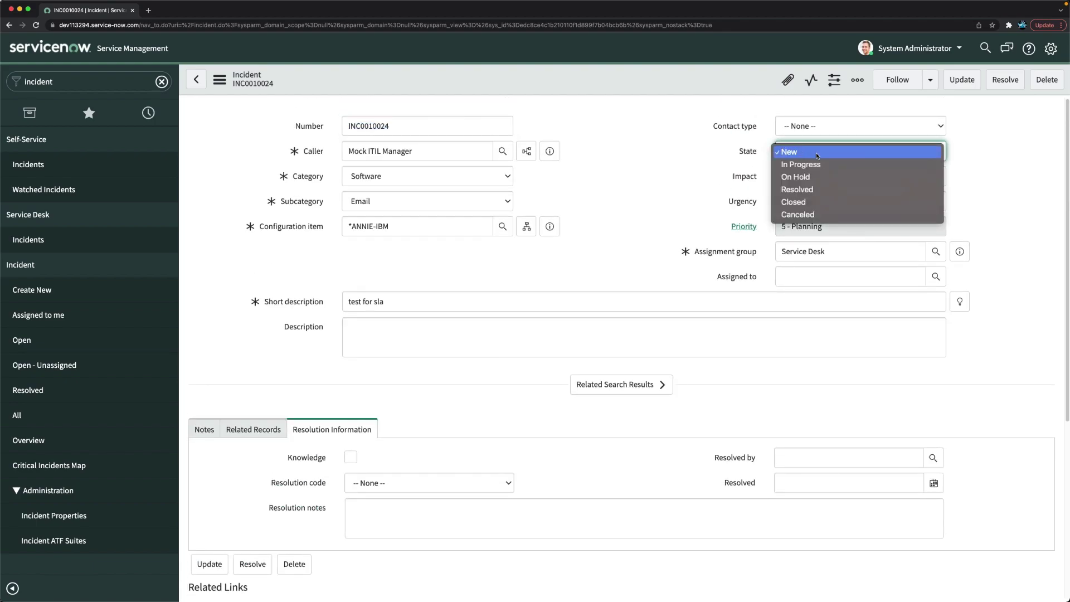
left_click(805, 190)
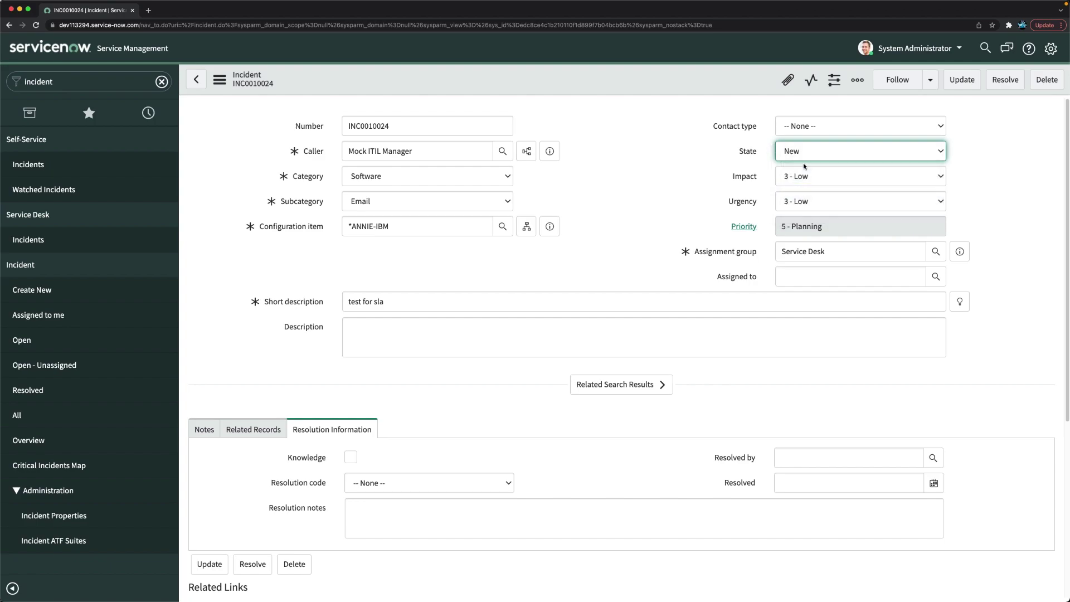
left_click(806, 152)
left_click(812, 128)
left_click(854, 277)
left_click(935, 277)
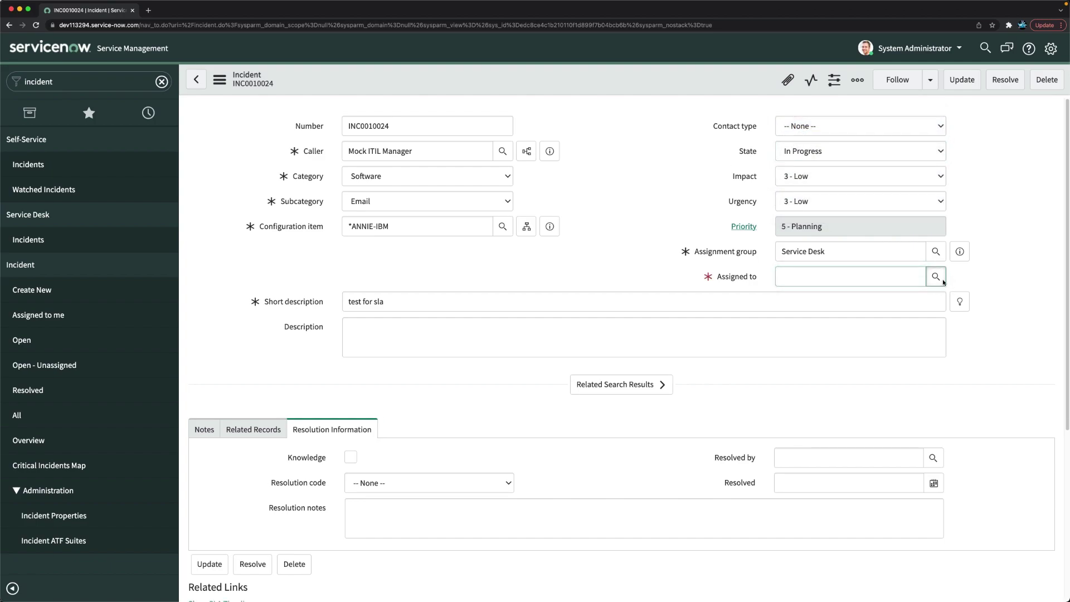
left_click(670, 433)
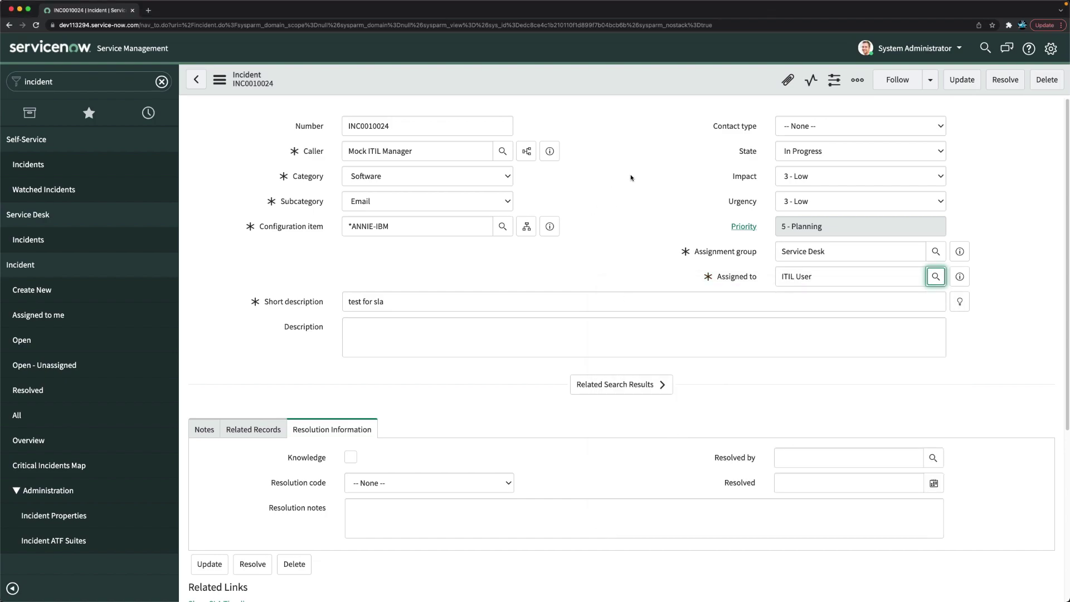
Save the incident and check the stages of its Task SLAs
right_click(558, 78)
left_click(568, 93)
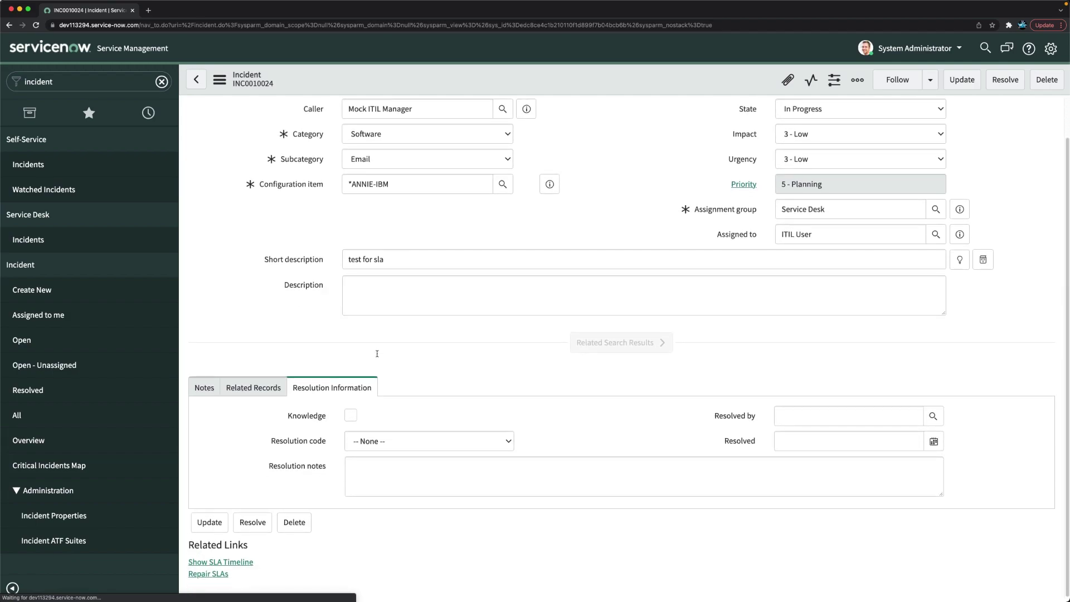
scroll(377, 353, "down", 7)
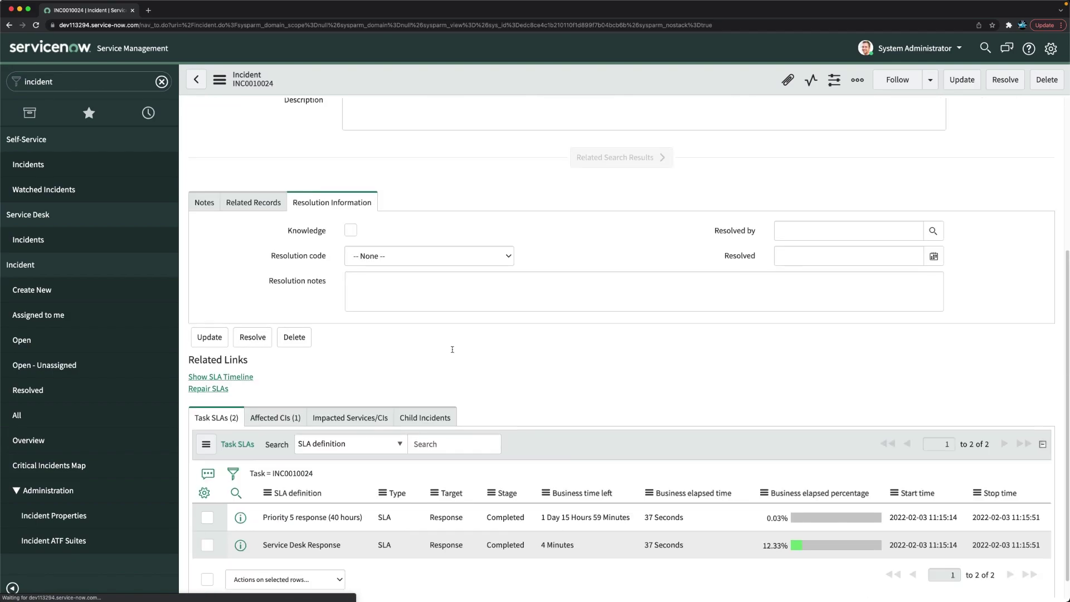
scroll(340, 526, "down", 1)
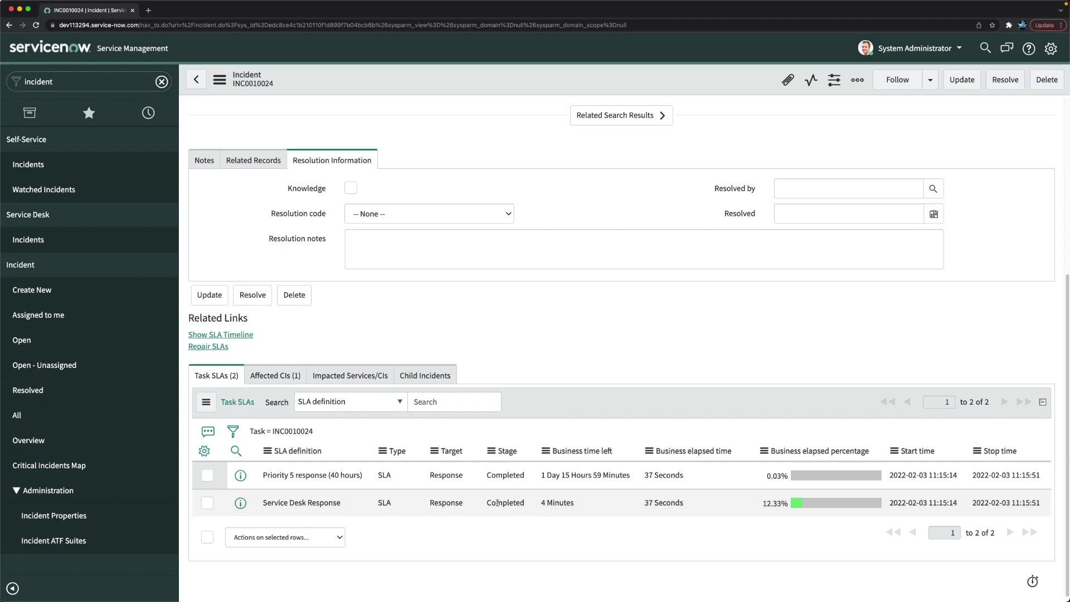
Set the incident's Impact and Urgency both to 1 - High
scroll(760, 424, "up", 5)
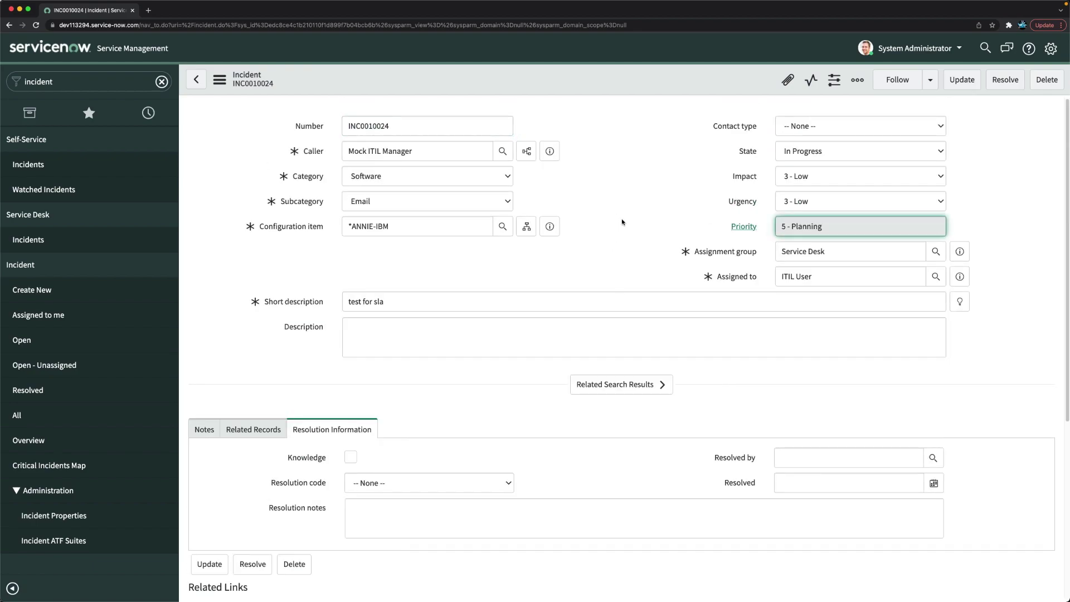
left_click(809, 176)
left_click(808, 176)
left_click(798, 176)
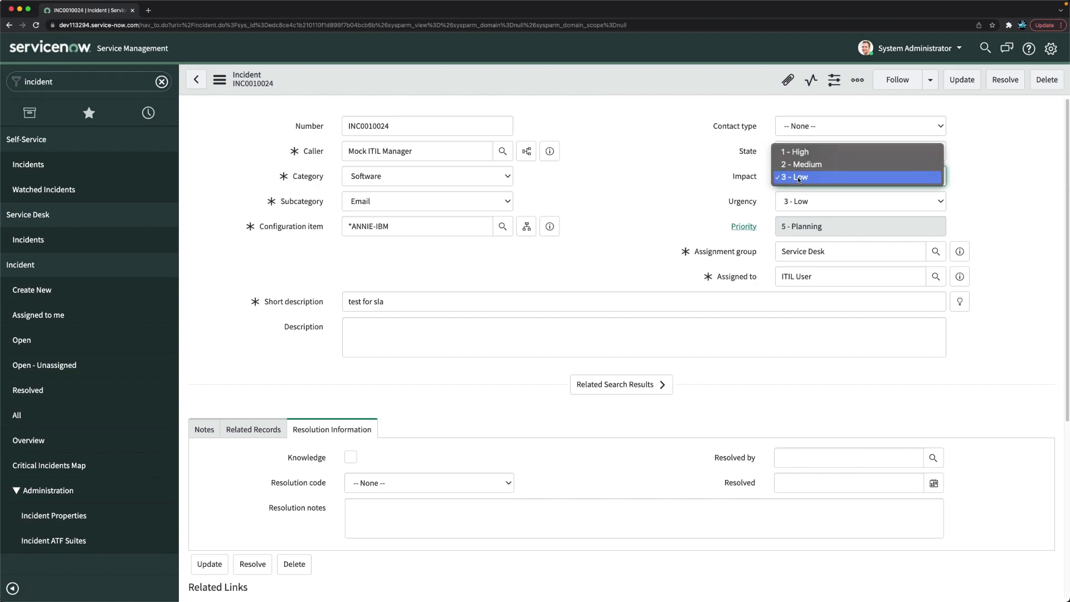
left_click(804, 152)
left_click(801, 198)
left_click(643, 157)
key("Up")
key("Up")
key("Return")
Enter the mandatory work note "test" and save the incident while keeping it open
right_click(569, 84)
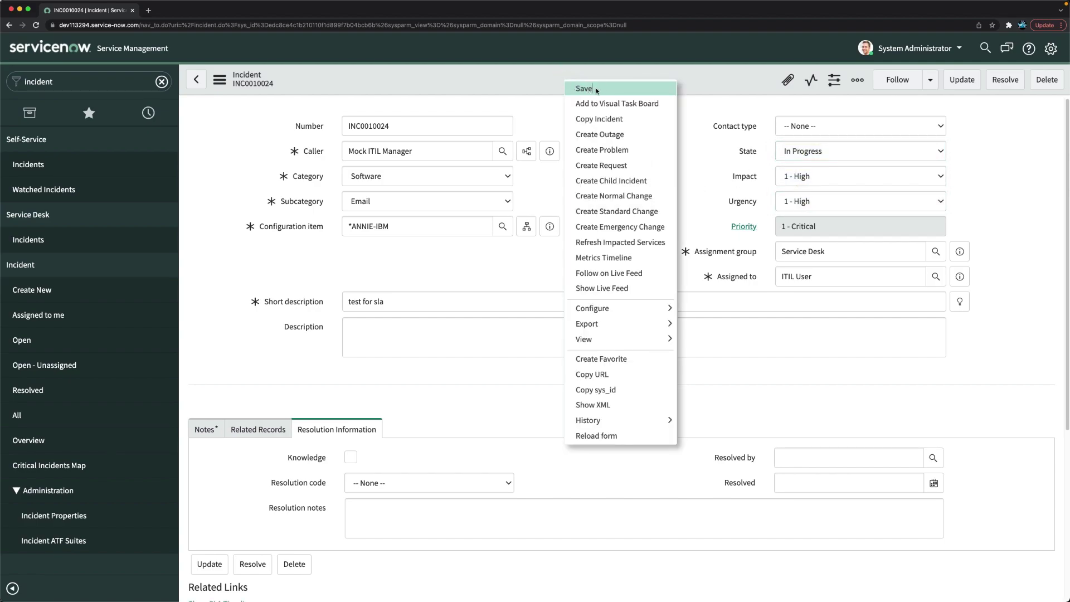
left_click(583, 88)
scroll(331, 462, "down", 3)
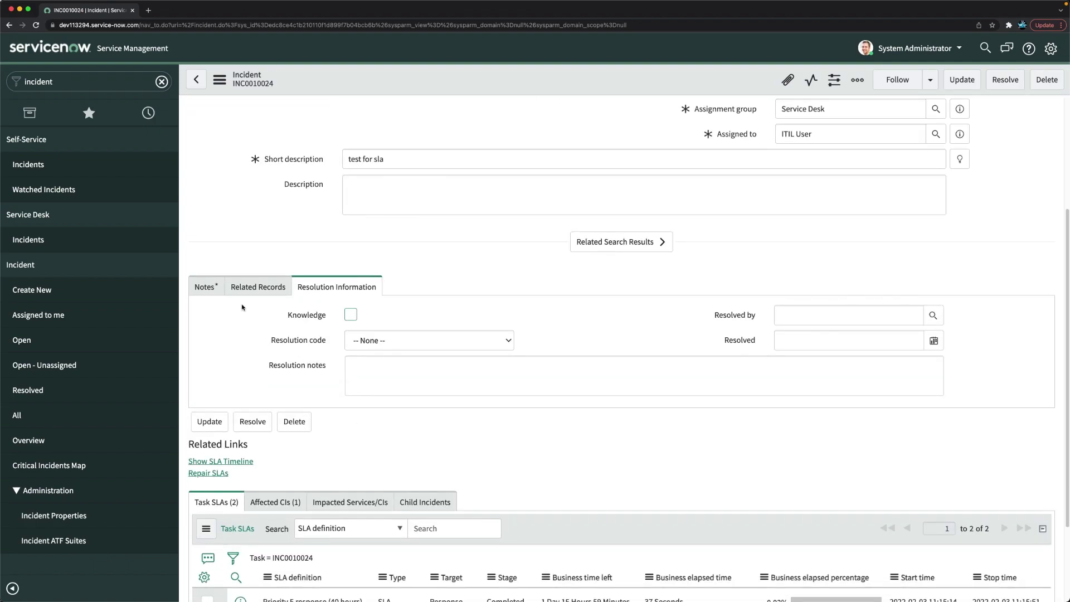
left_click(206, 286)
left_click(393, 351)
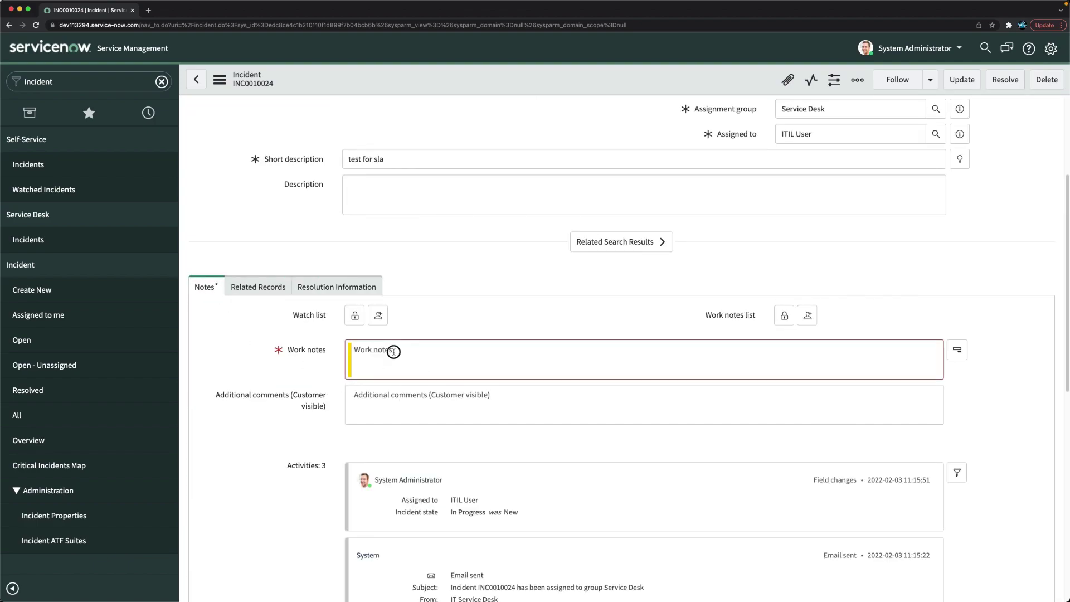
type("test")
right_click(586, 86)
left_click(601, 86)
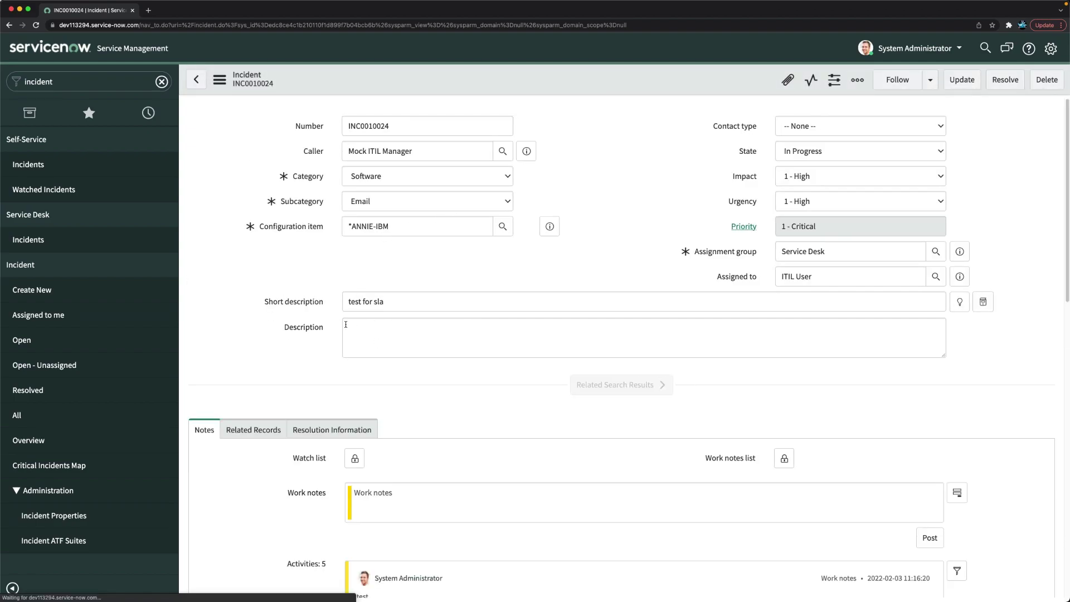
Examine the incident's Task SLAs for the resolution SLAs and reload the form
scroll(318, 352, "down", 2)
scroll(318, 355, "down", 10)
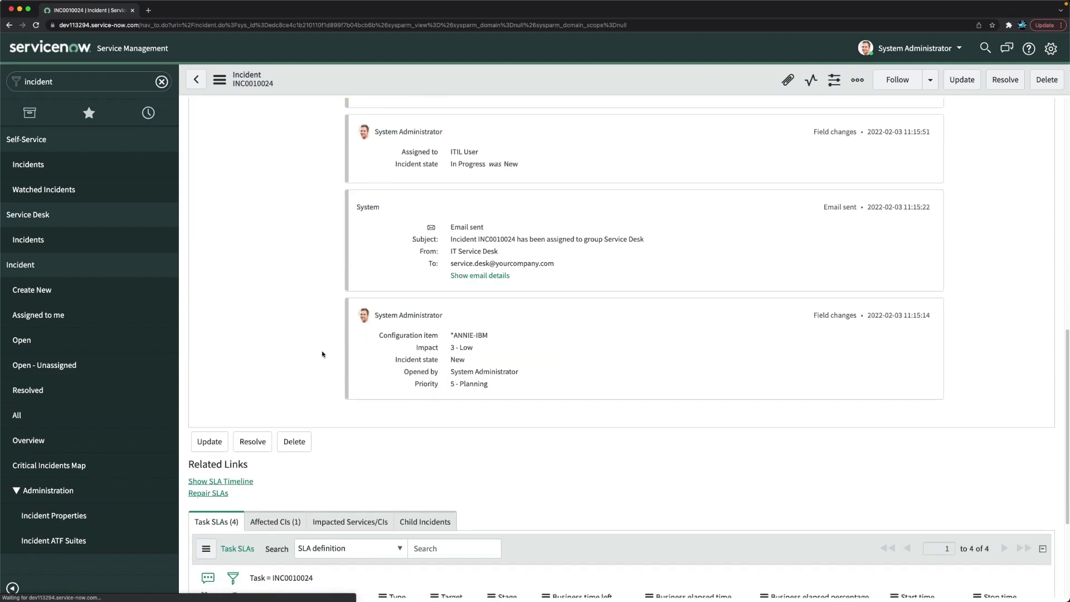
right_click(574, 85)
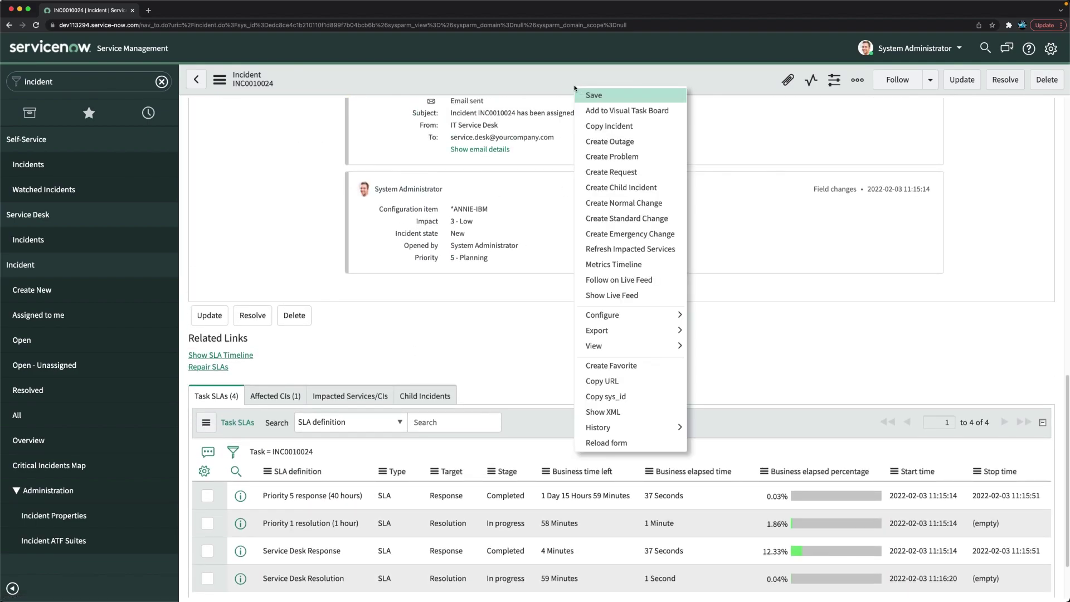
left_click(631, 443)
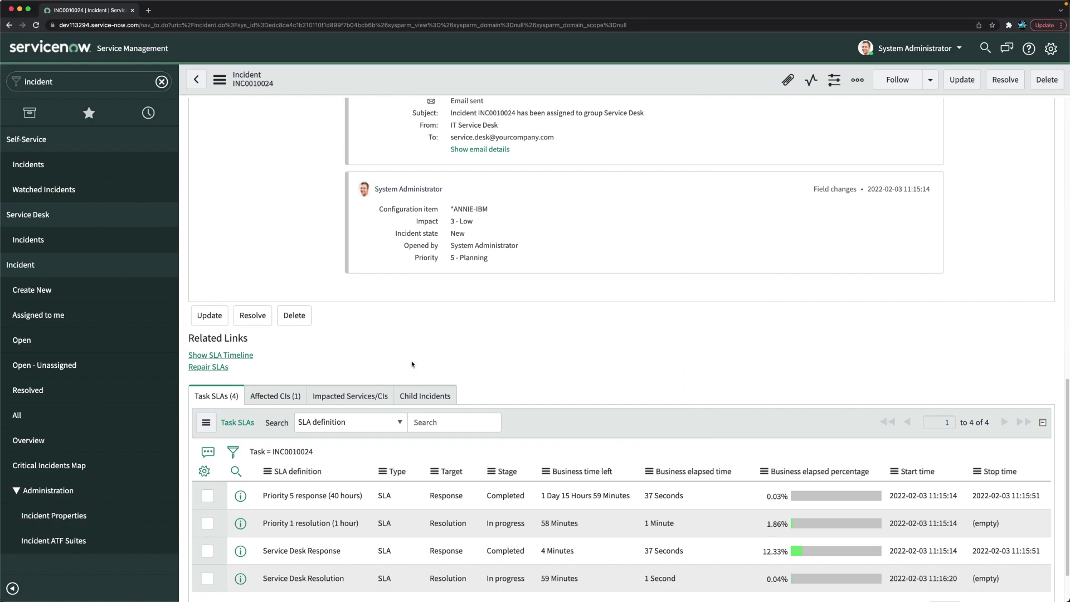
scroll(311, 360, "down", 1)
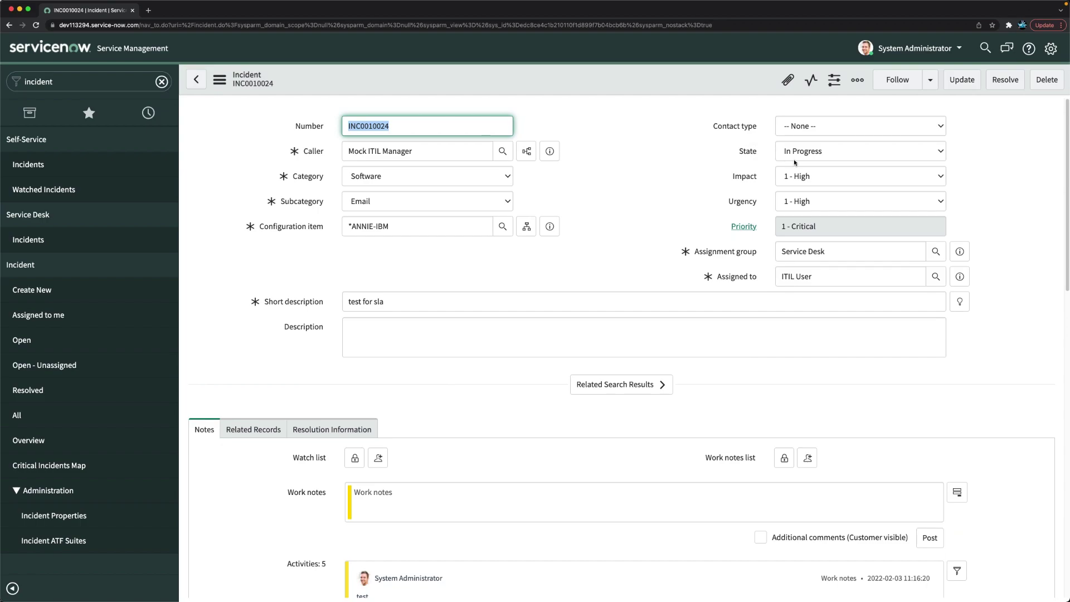
Set the incident's State to Resolved, with resolution code Solved (Permanently) and resolution notes "test"
left_click(793, 159)
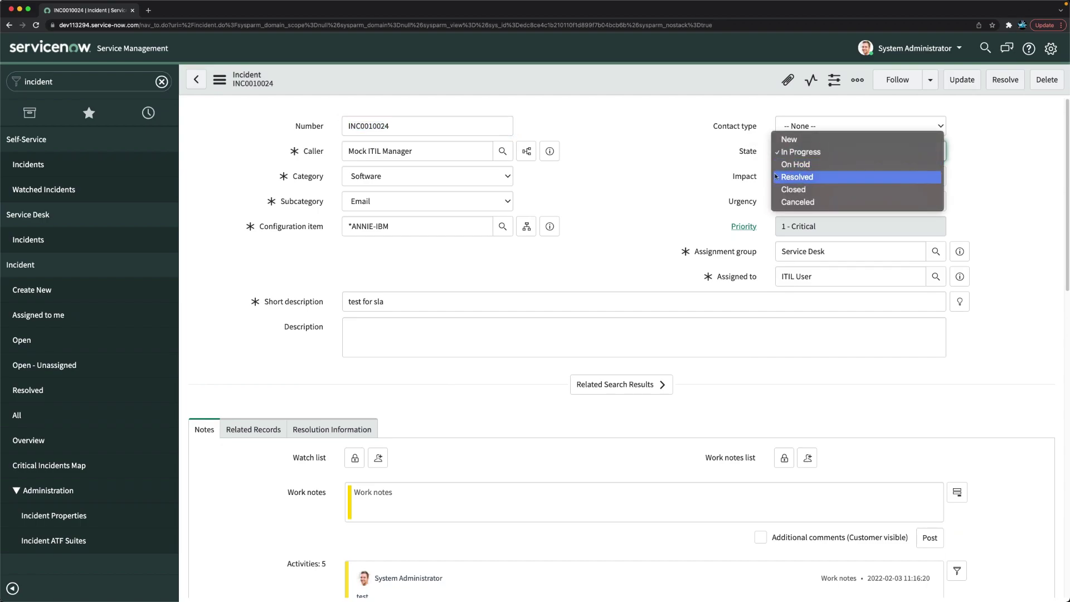
left_click(797, 177)
left_click(365, 430)
scroll(376, 394, "down", 2)
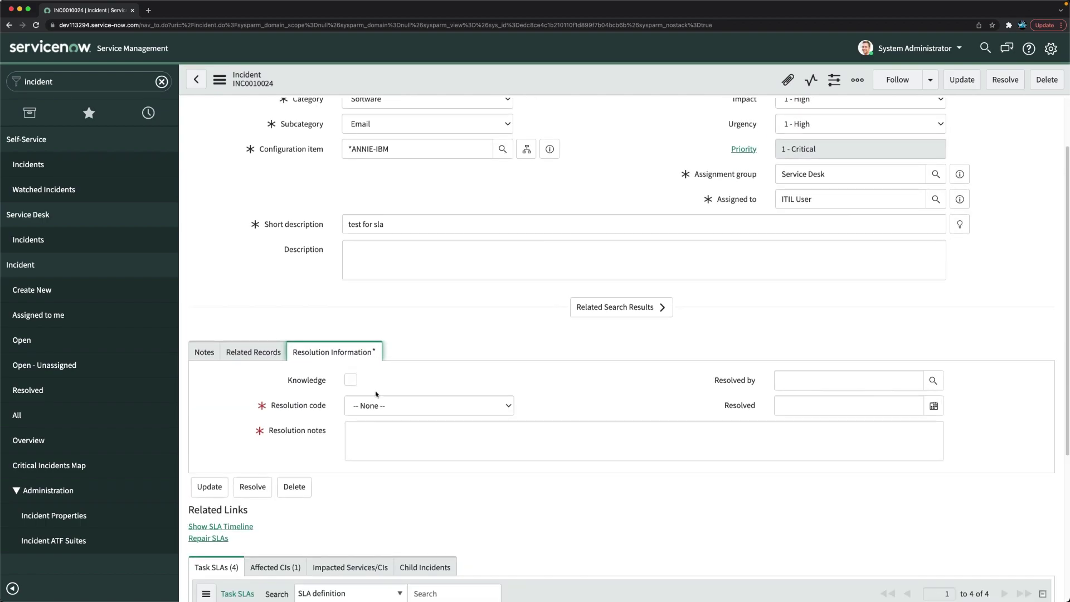
left_click(374, 405)
left_click(413, 433)
left_click(365, 440)
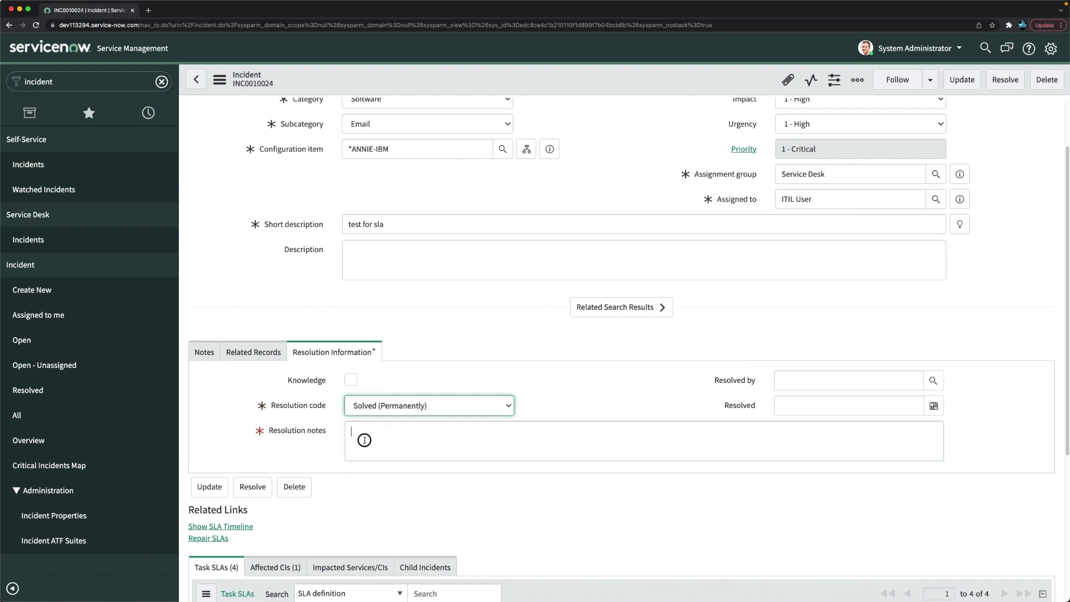
type("test")
Save the resolved incident and check the stages of its Task SLAs
right_click(582, 75)
left_click(606, 87)
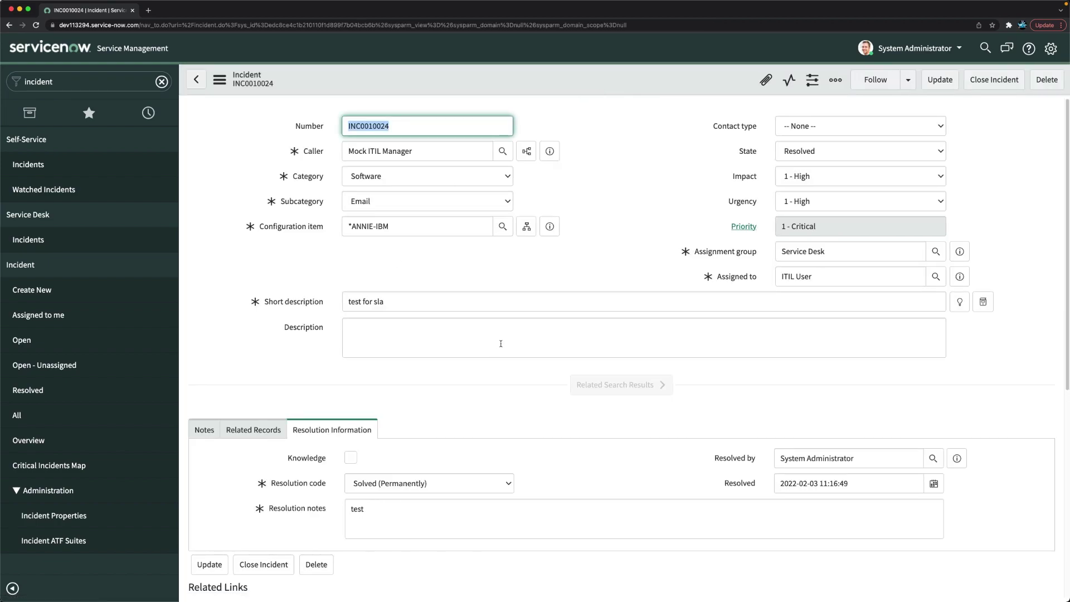
scroll(501, 342, "down", 6)
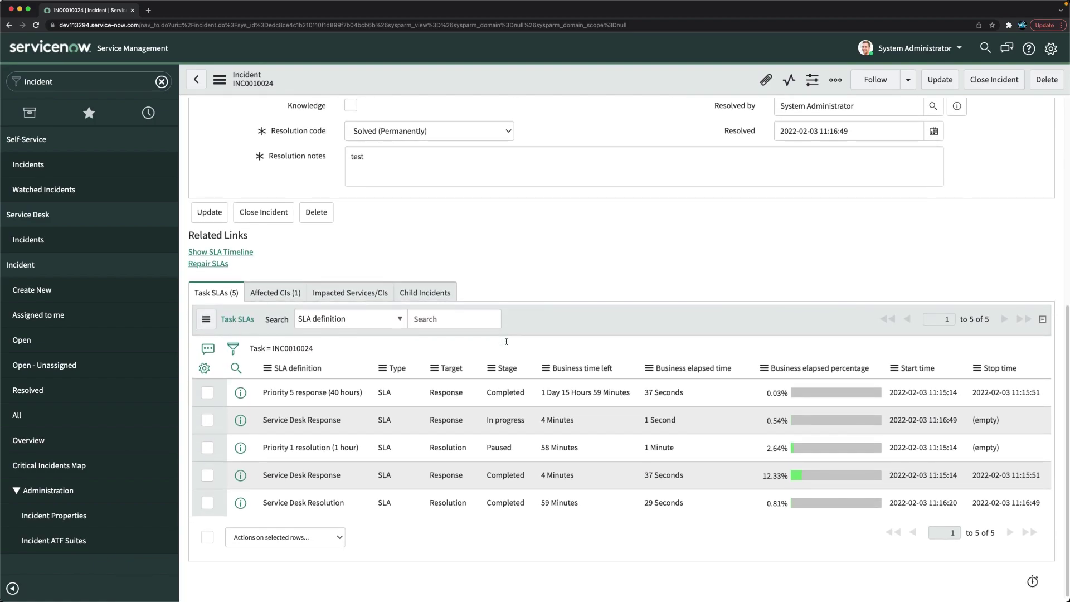